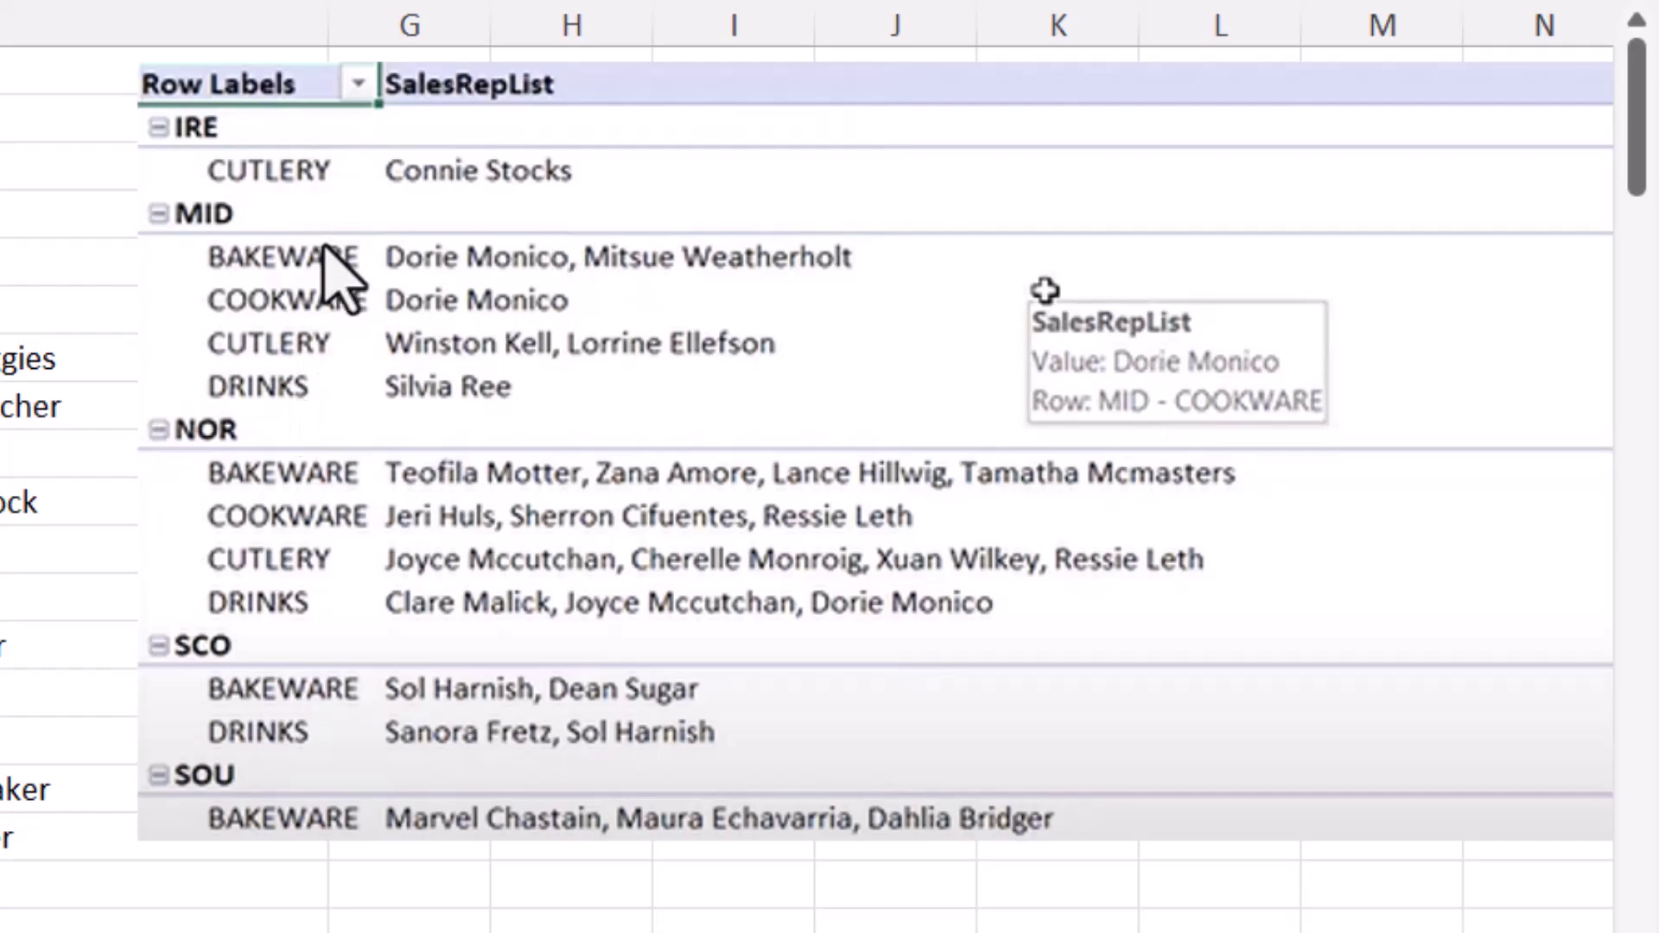
# - Delete the pivot table picture and convert the A1:F51 sales data into a table with headers
pyautogui.click(358, 205)
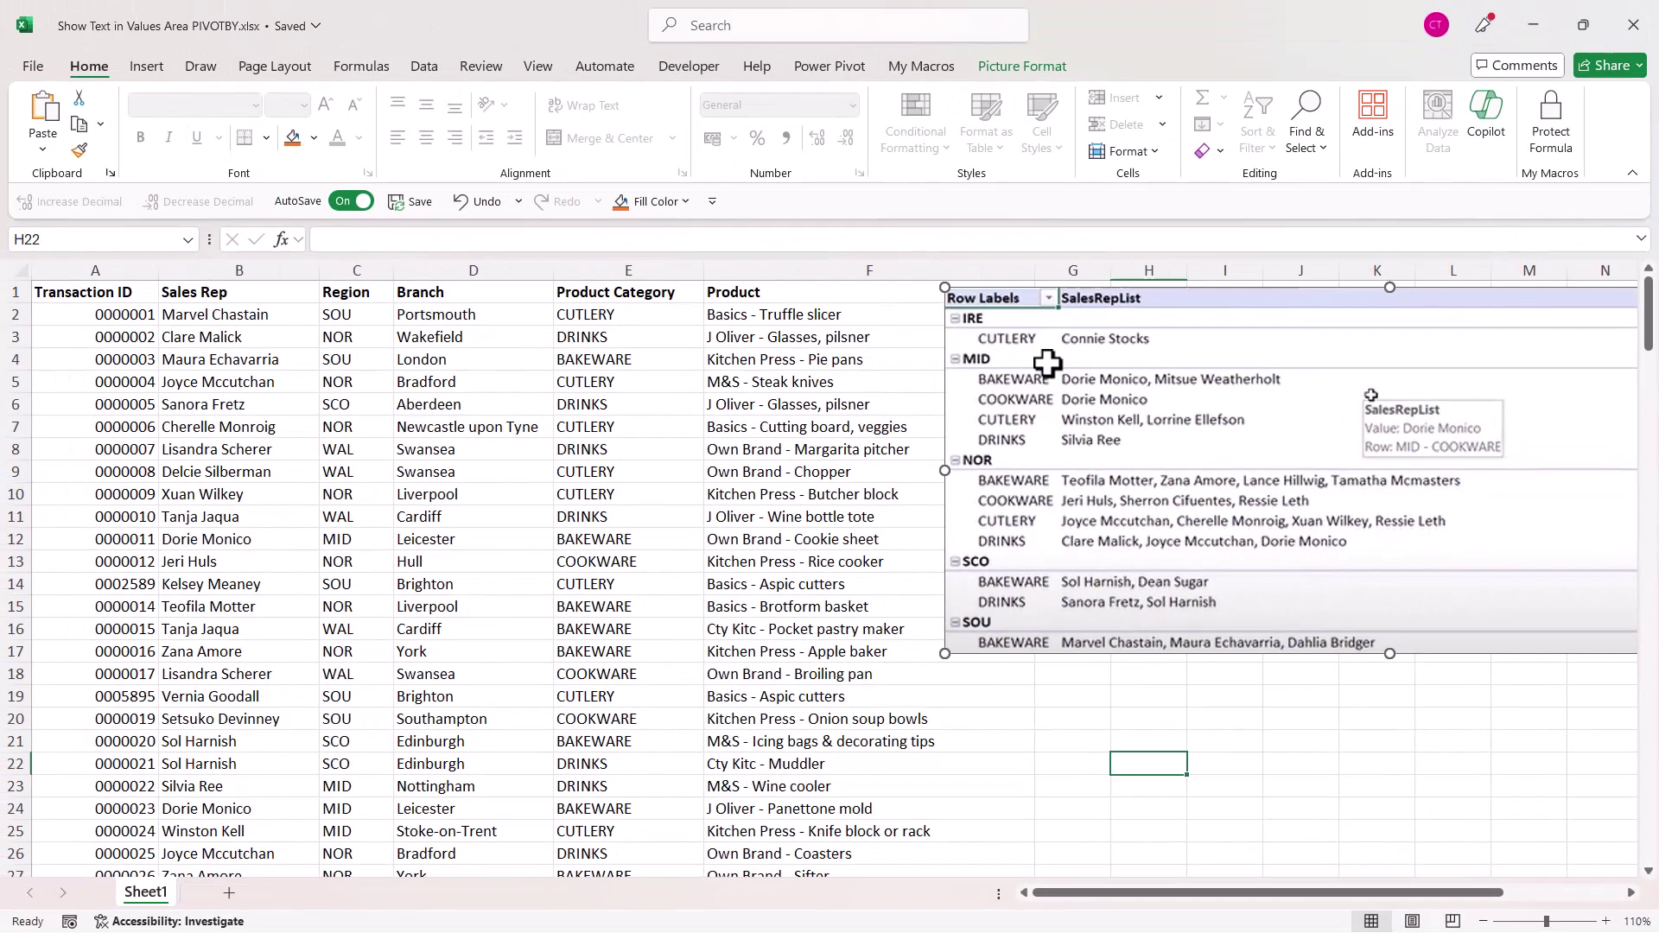
pyautogui.press('Delete')
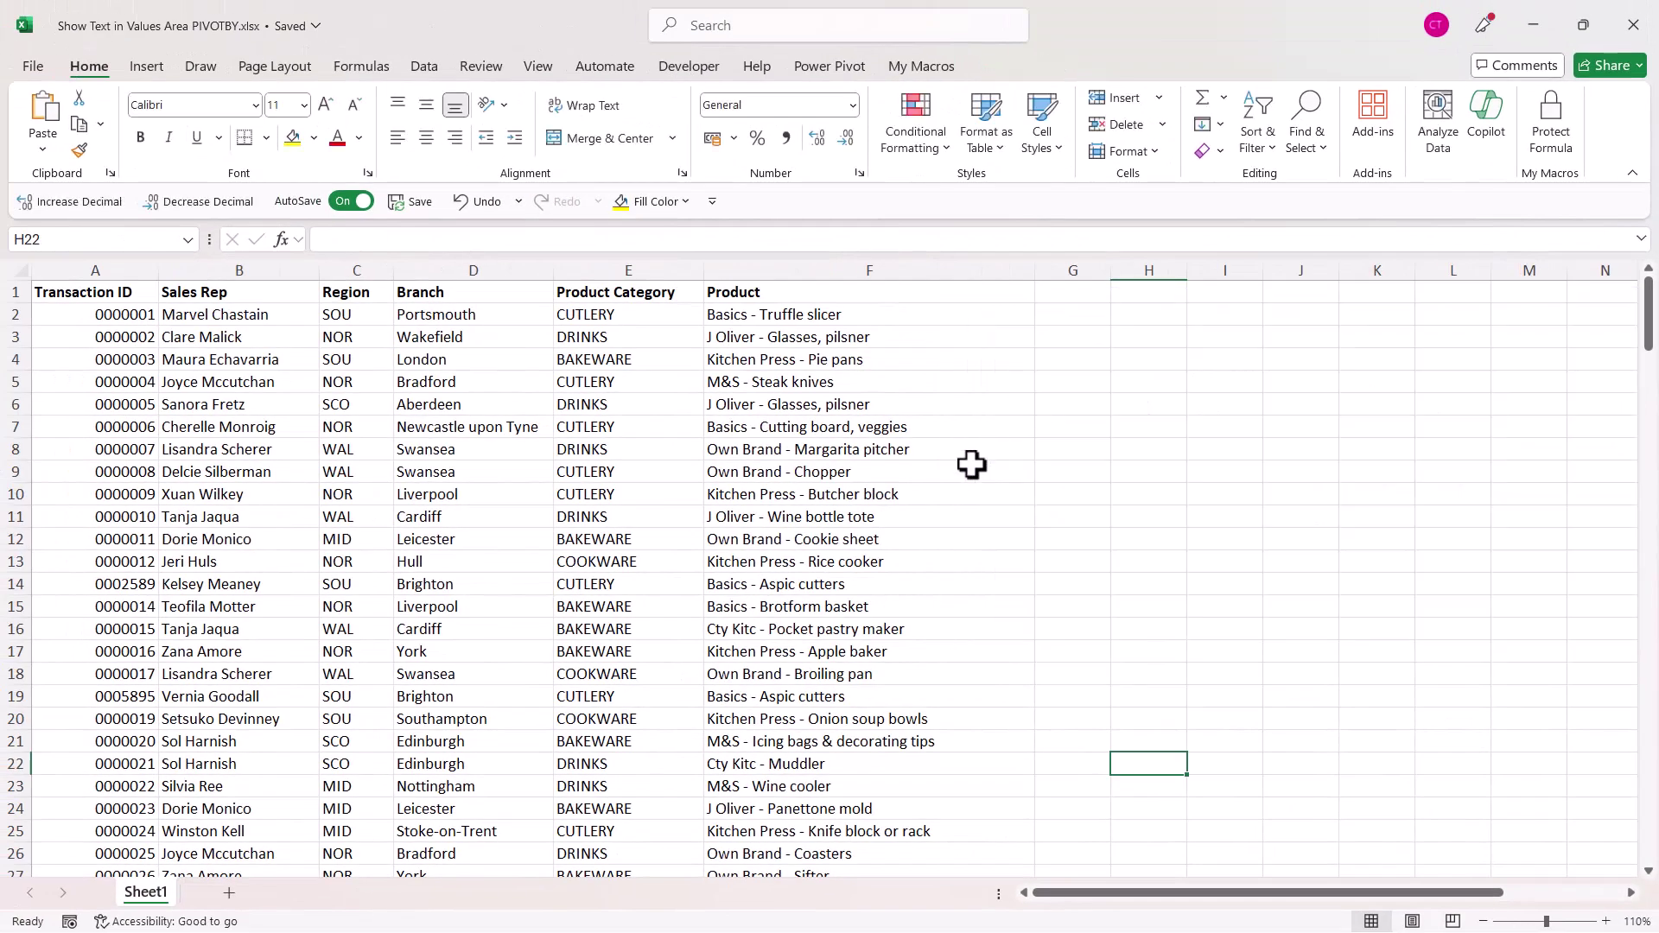
pyautogui.click(346, 384)
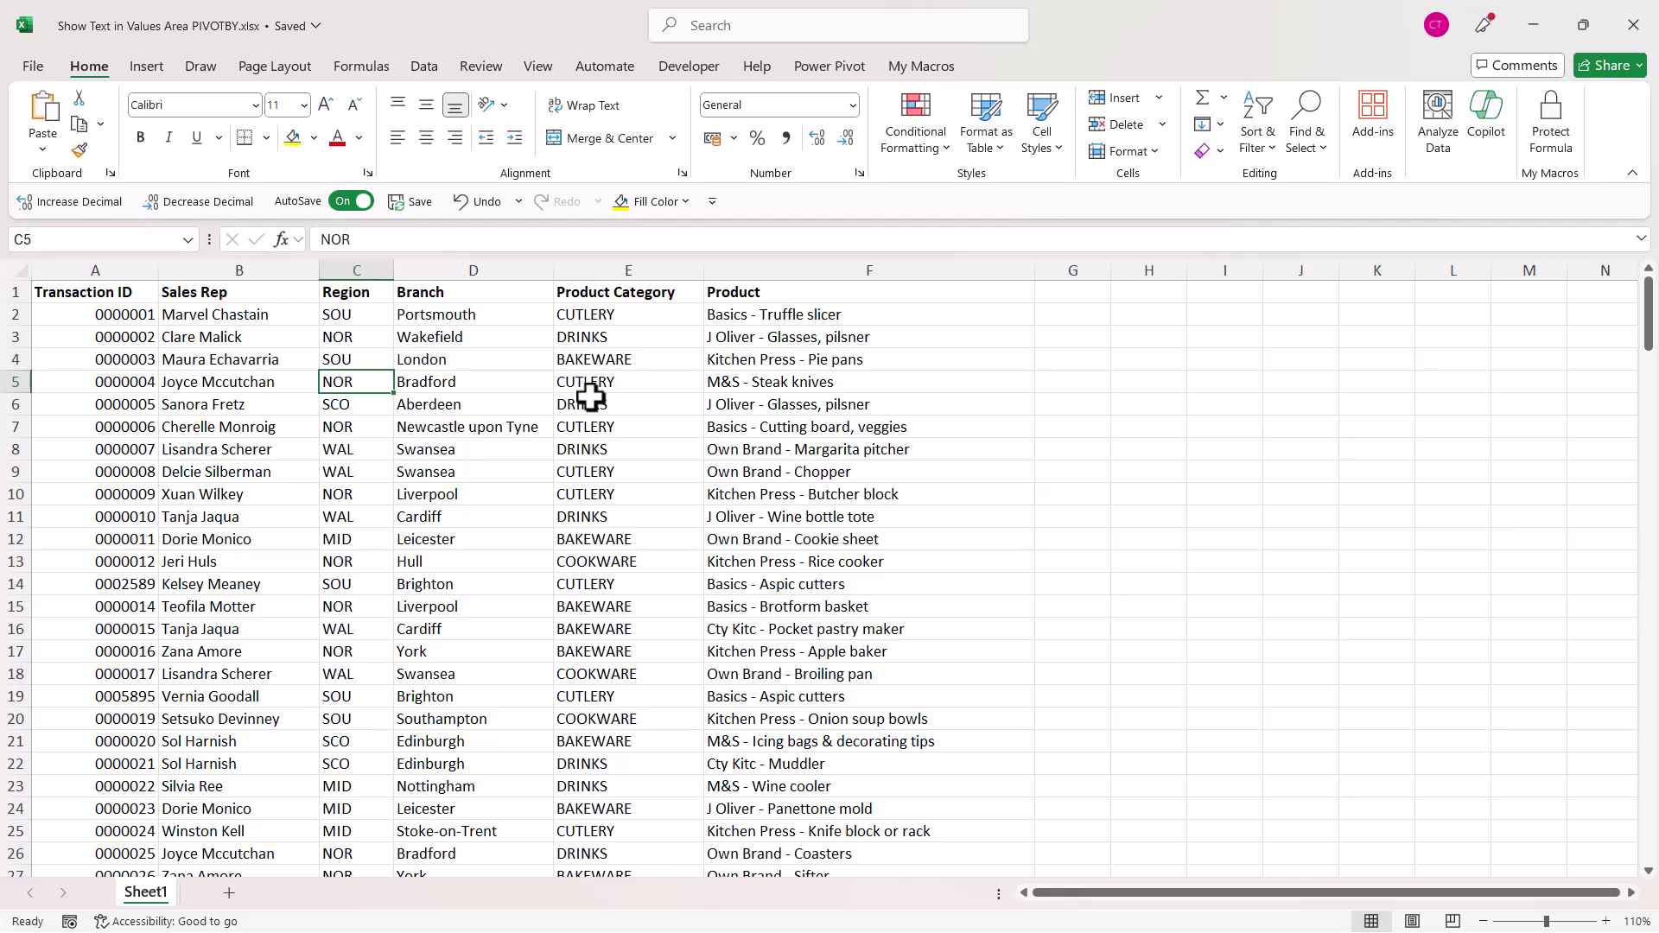
pyautogui.hotkey('ctrl', 't')
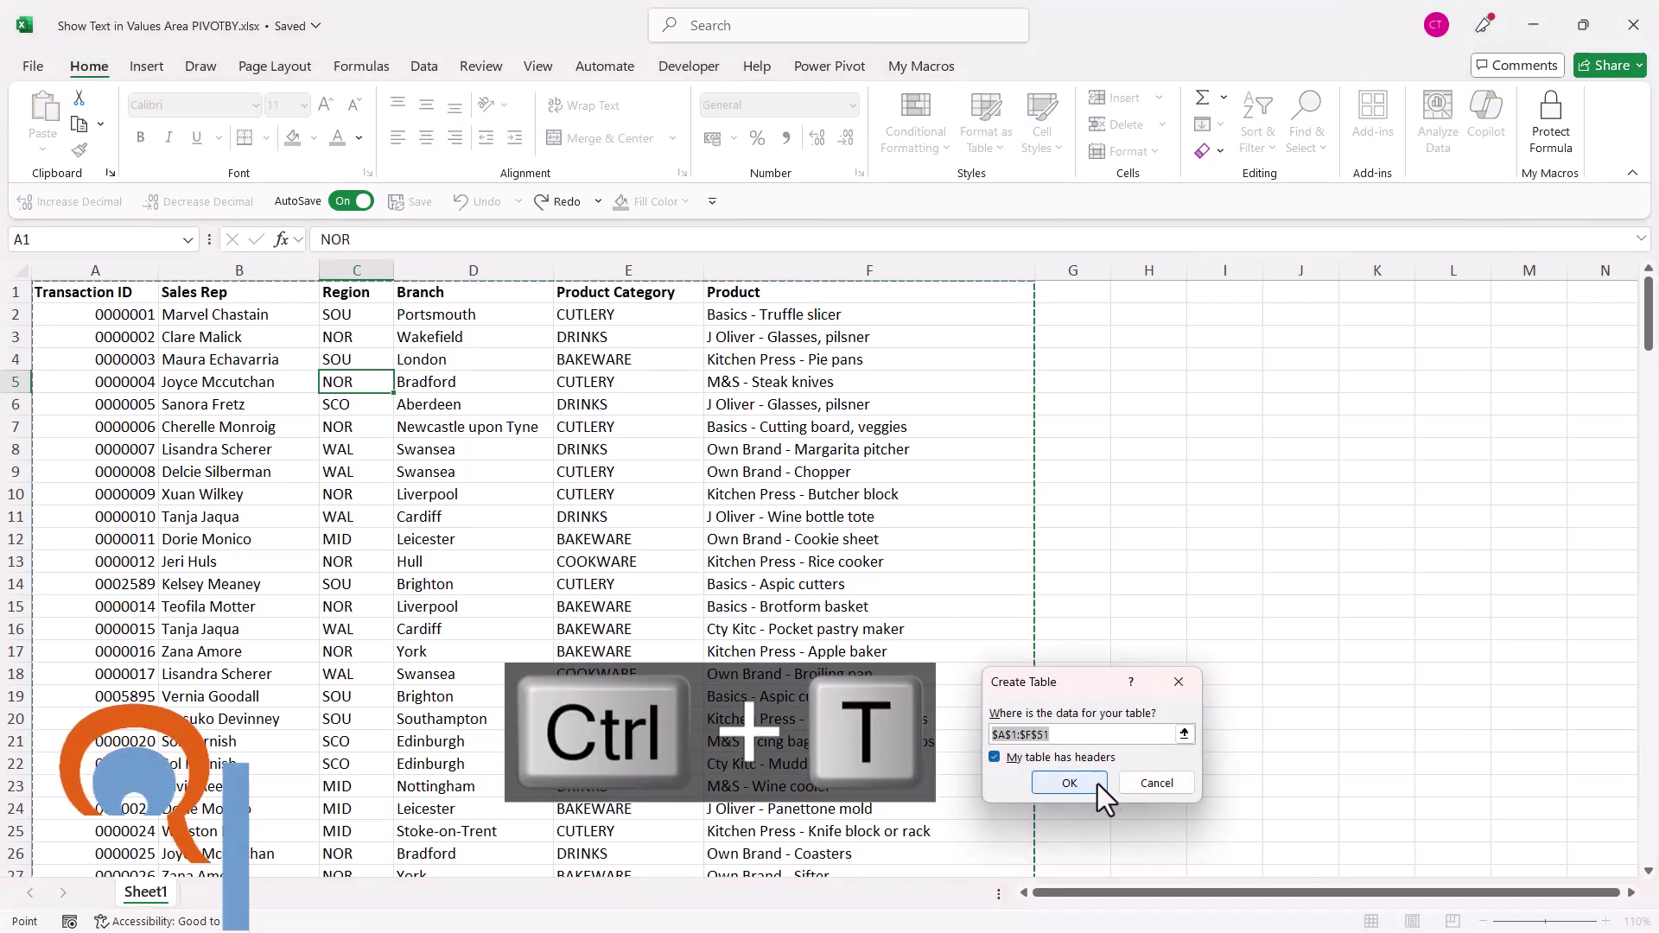
pyautogui.click(1069, 782)
# - Rename the new table to Sales
pyautogui.click(76, 126)
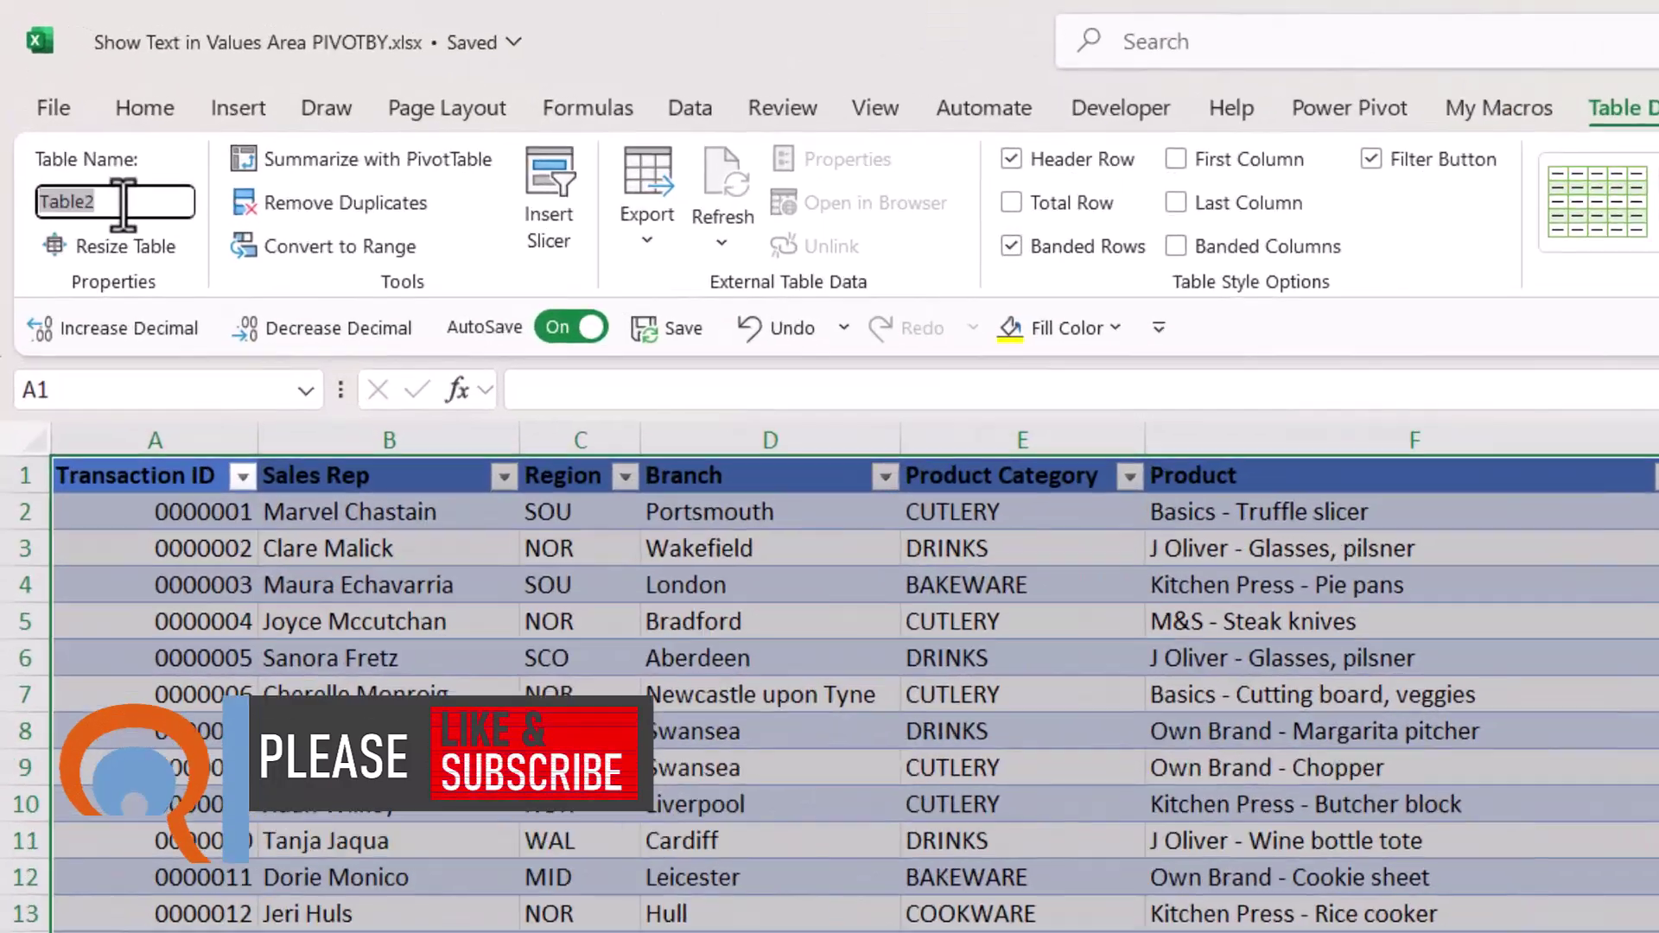
pyautogui.write('Sales')
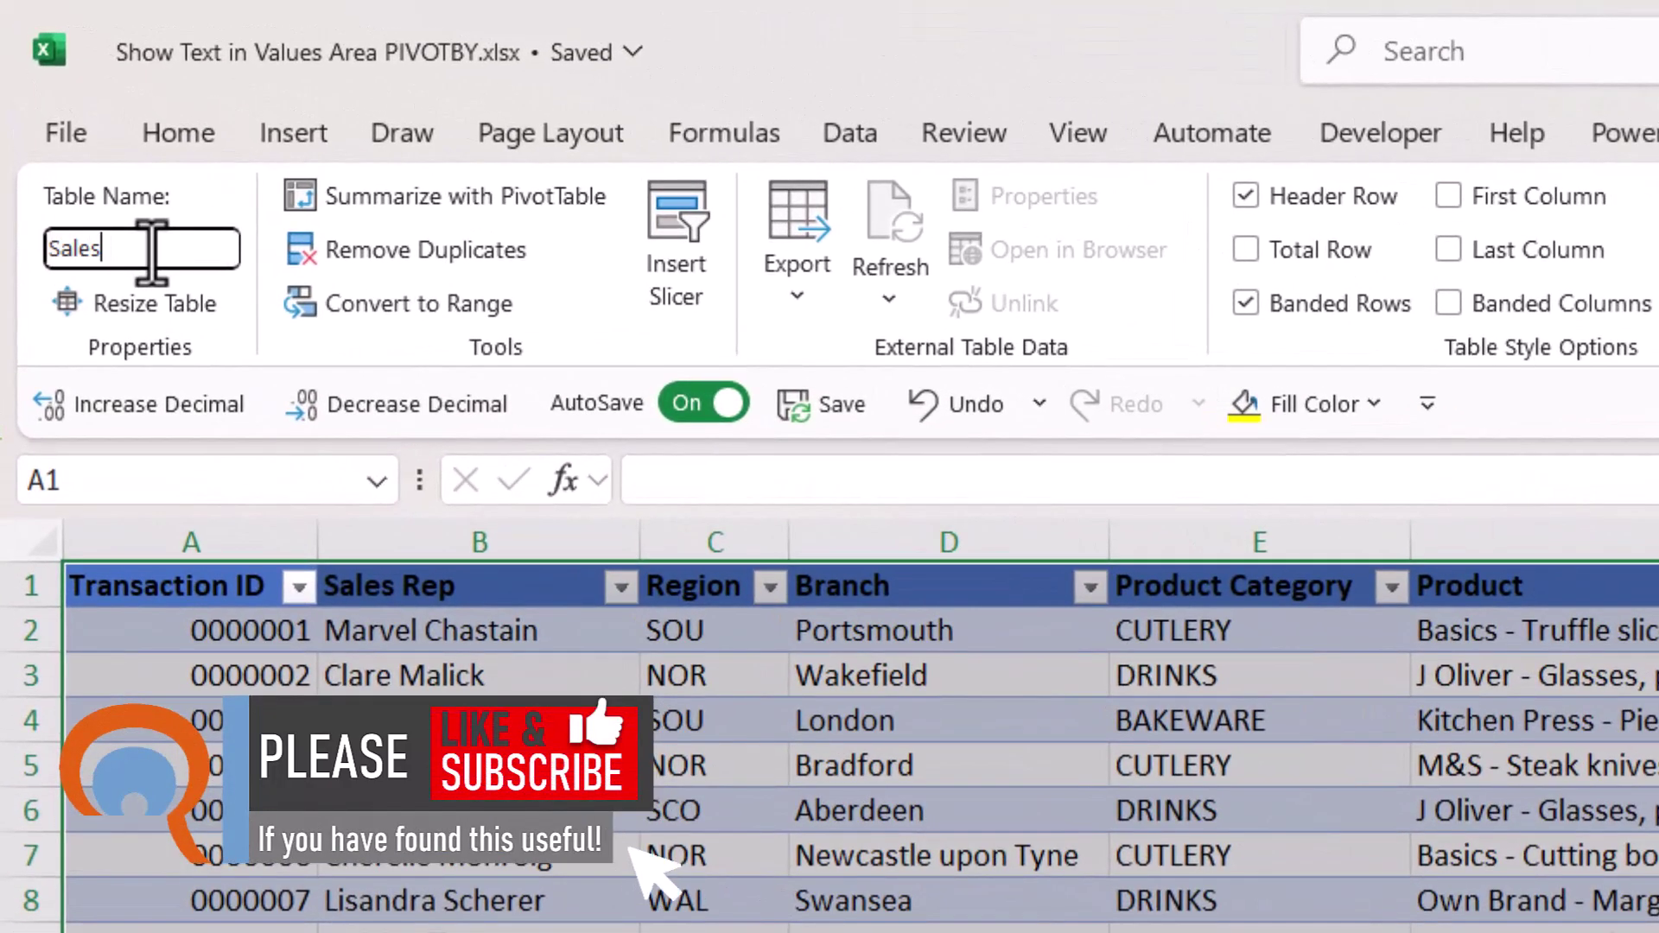
pyautogui.press('Return')
# - In H1, correct a mistyped function name and enter =GROUPBY( via autocomplete
pyautogui.click(1145, 299)
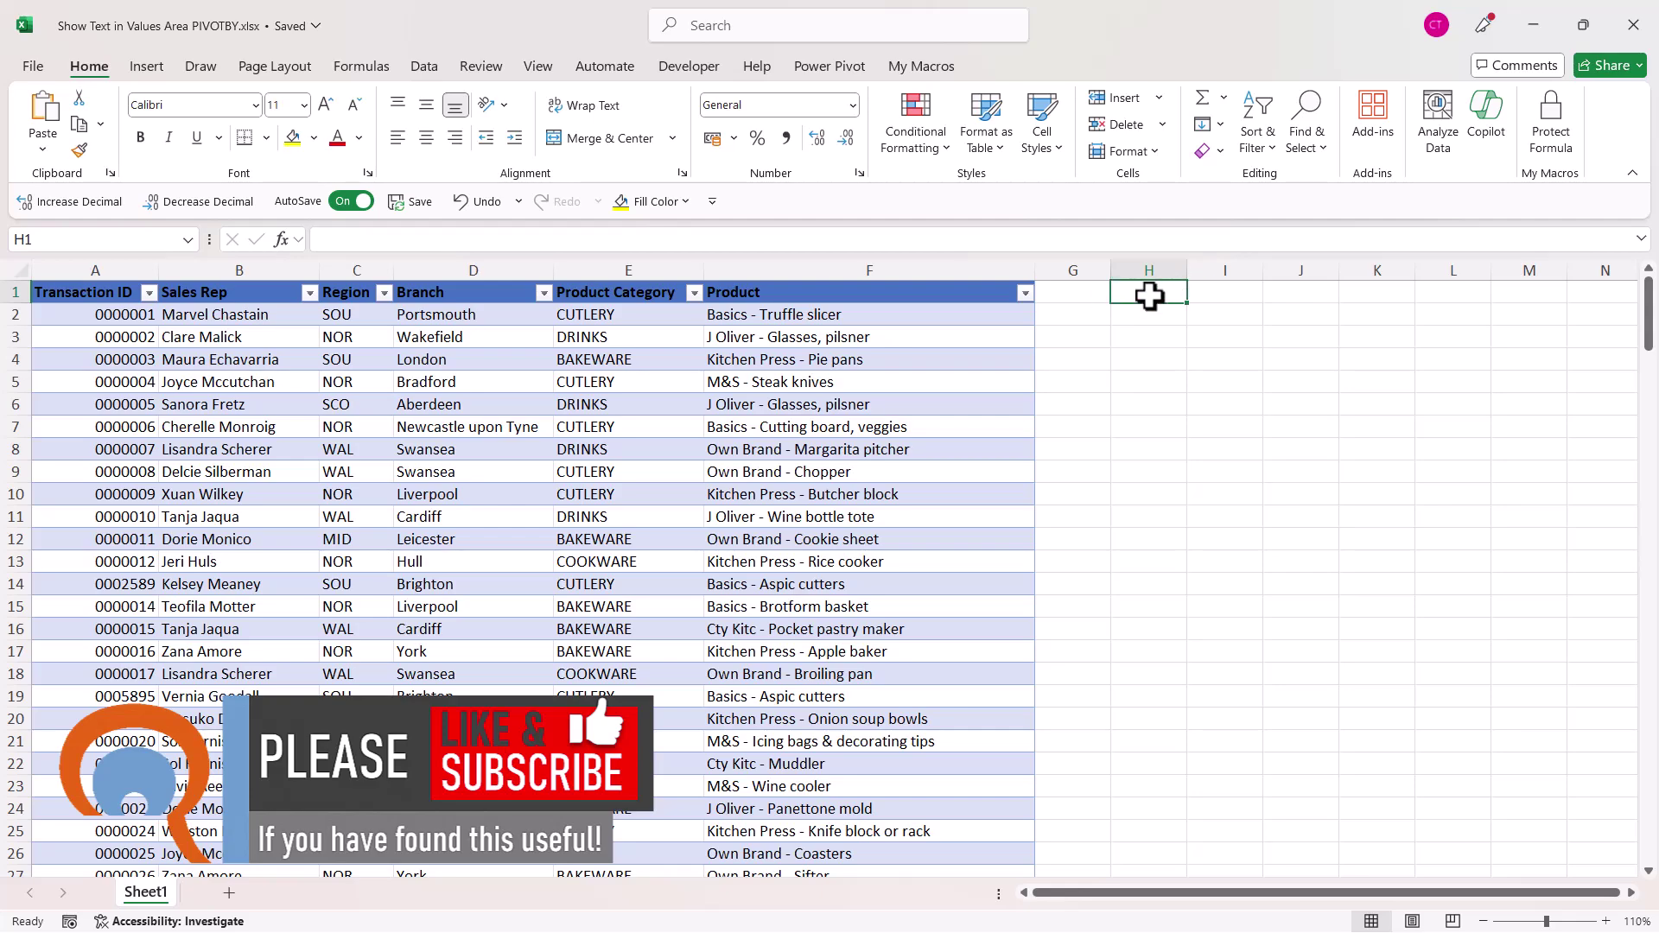
pyautogui.write('=')
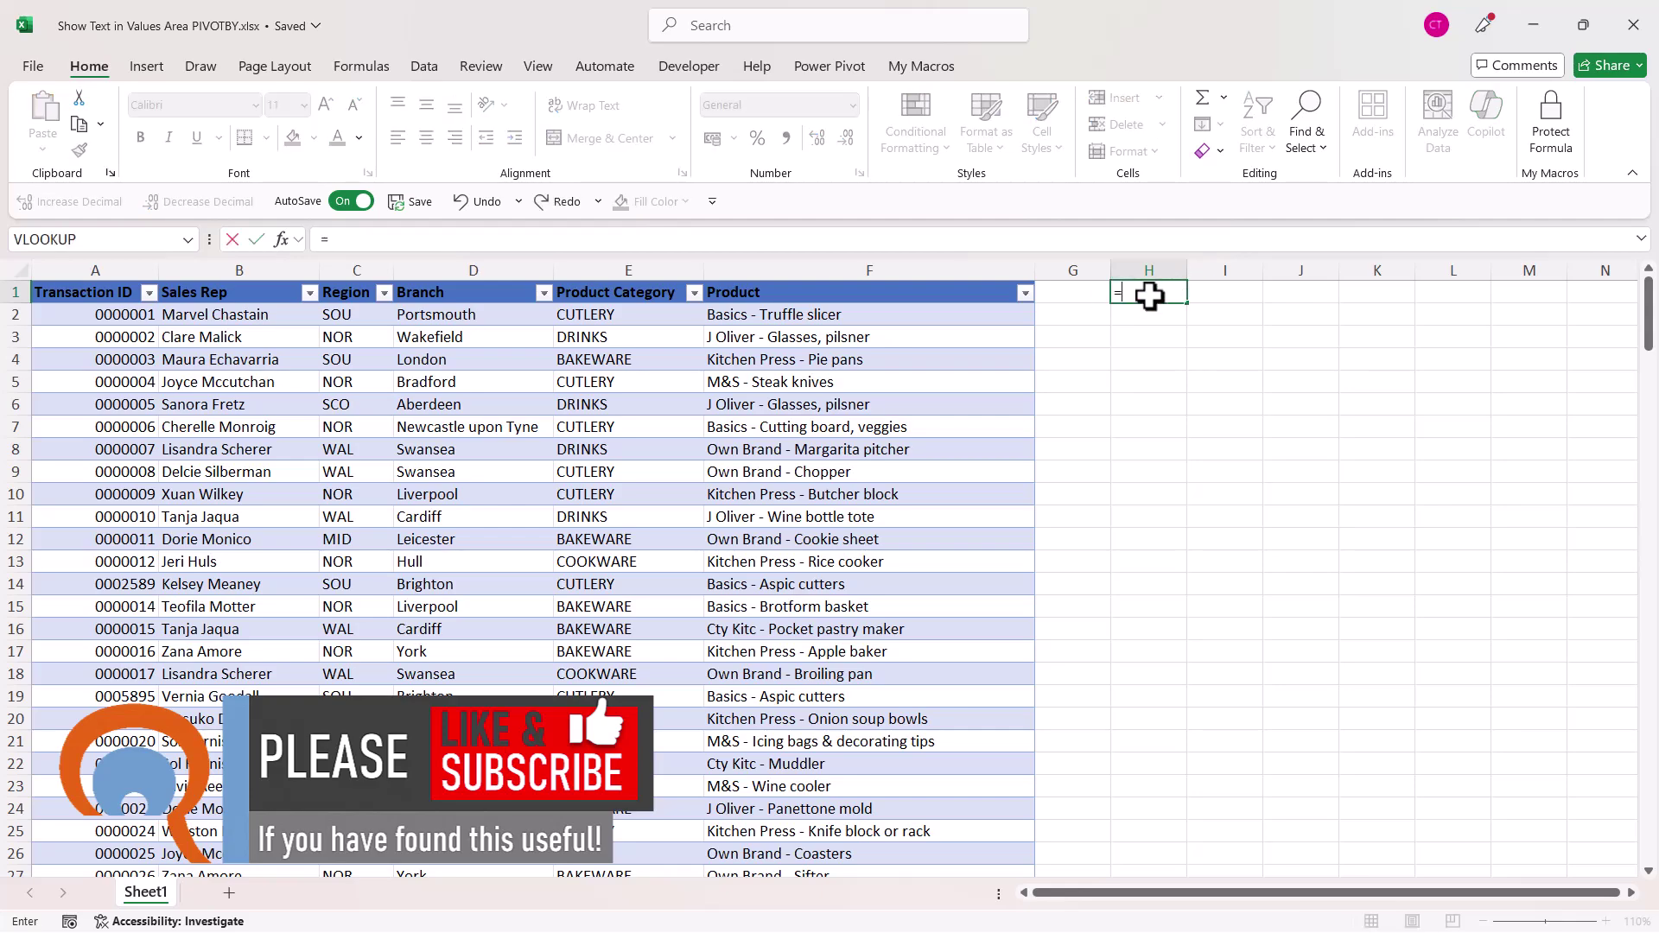
pyautogui.write('gr')
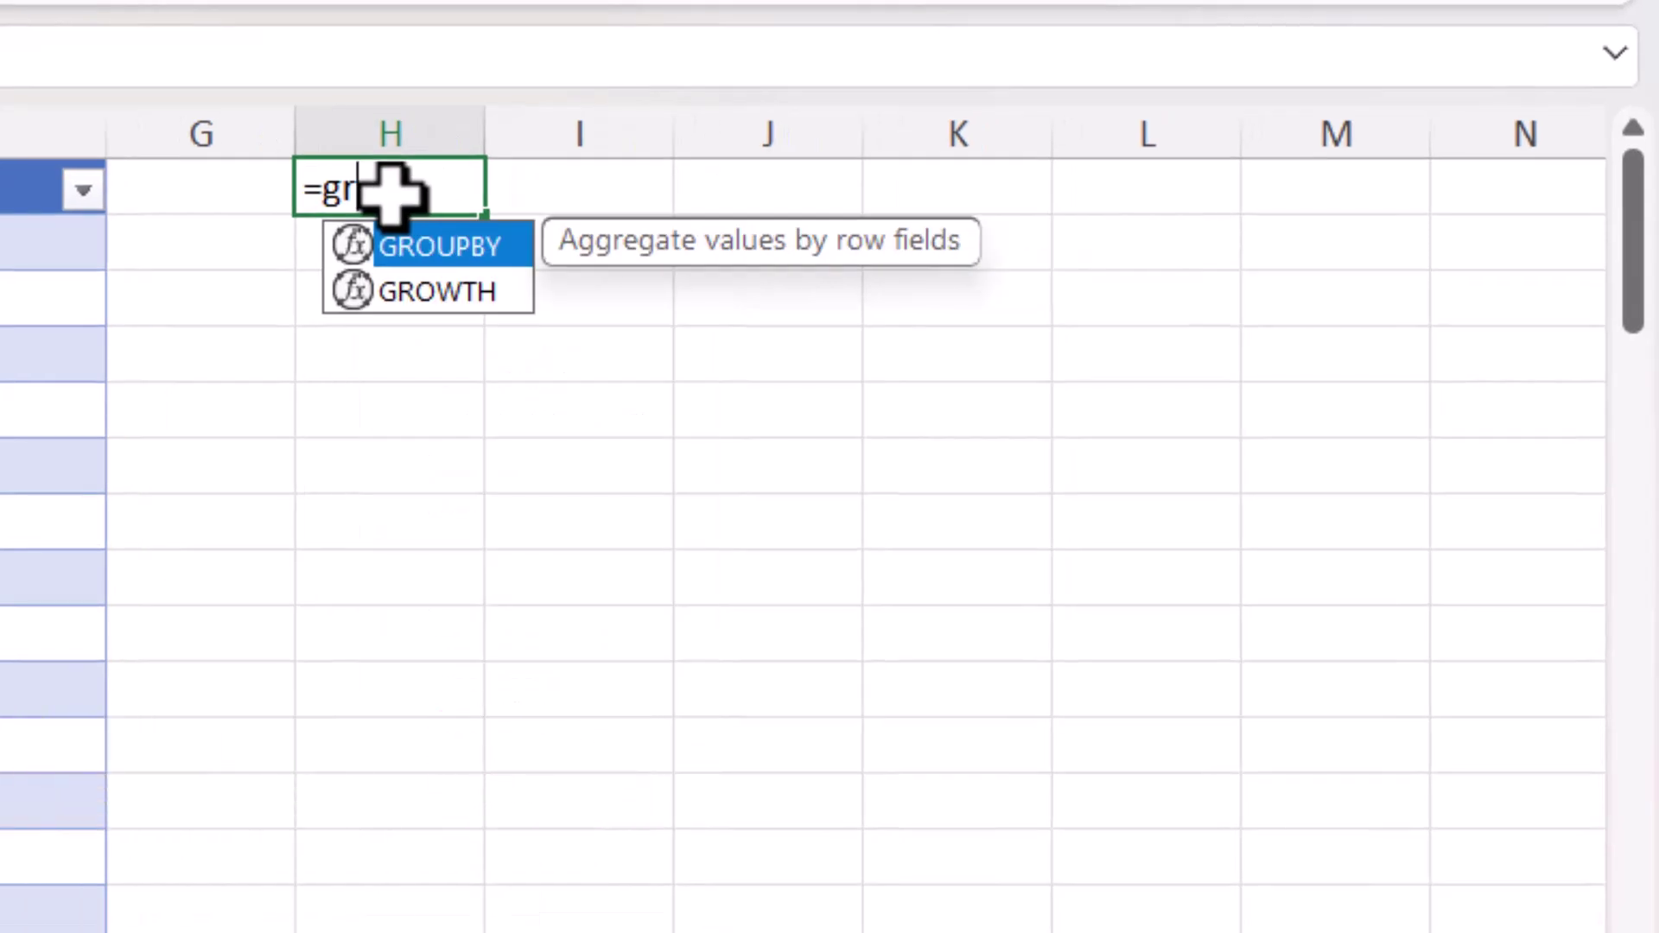
pyautogui.press('BackSpace')
pyautogui.press('BackSpace')
pyautogui.write('p')
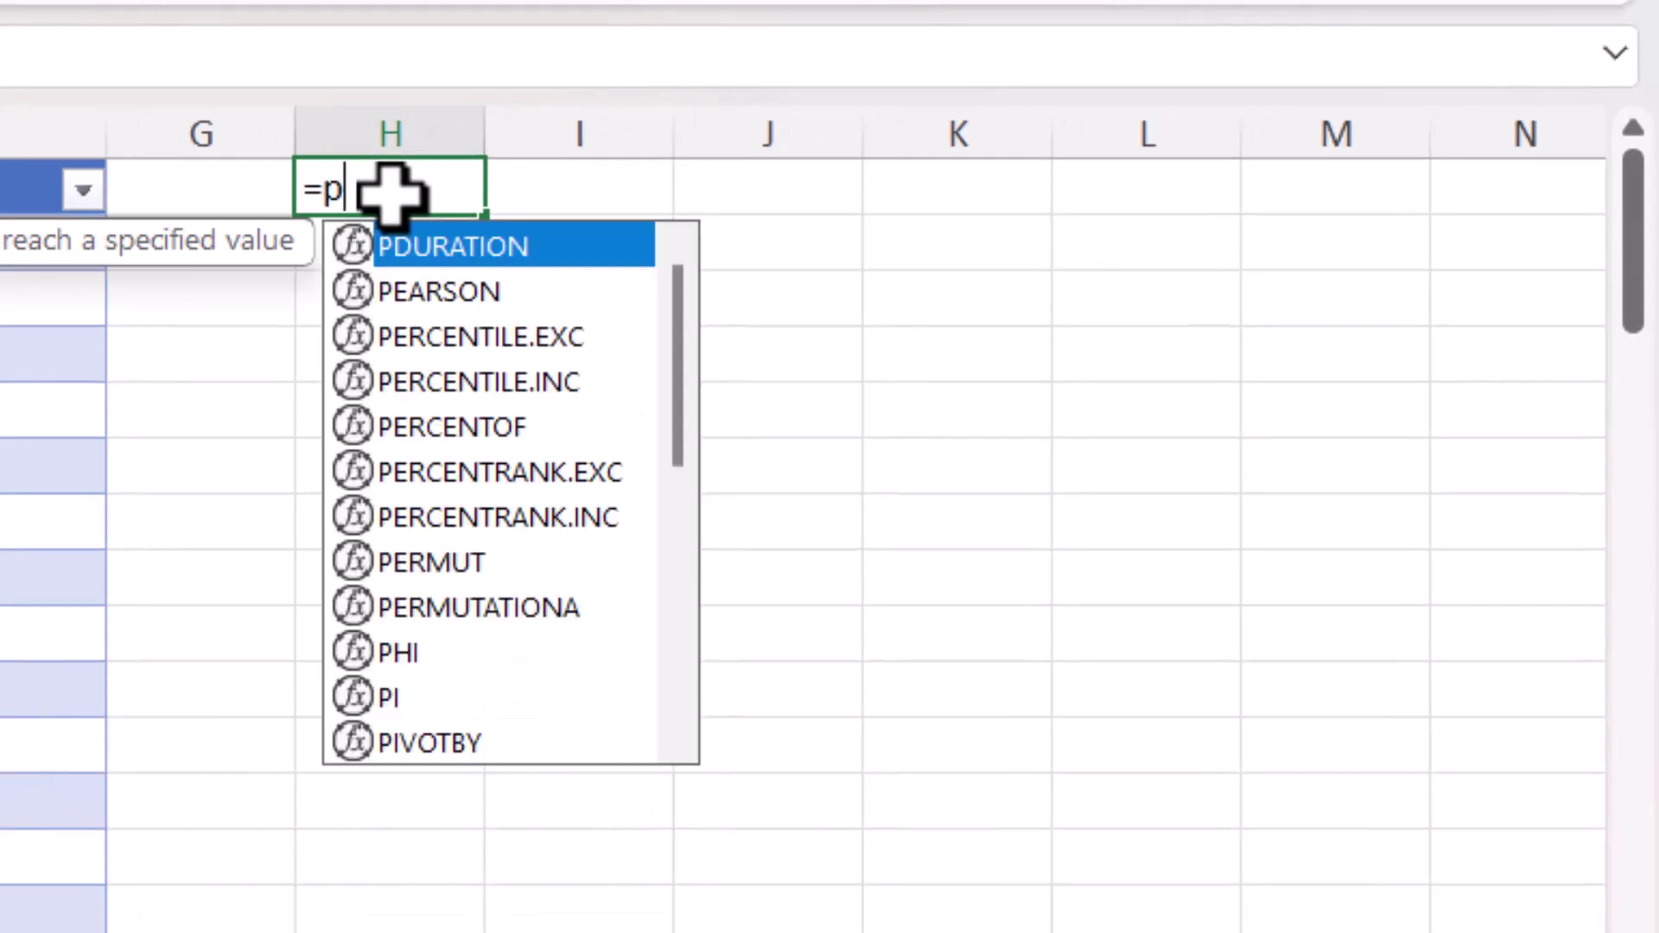
pyautogui.write('i')
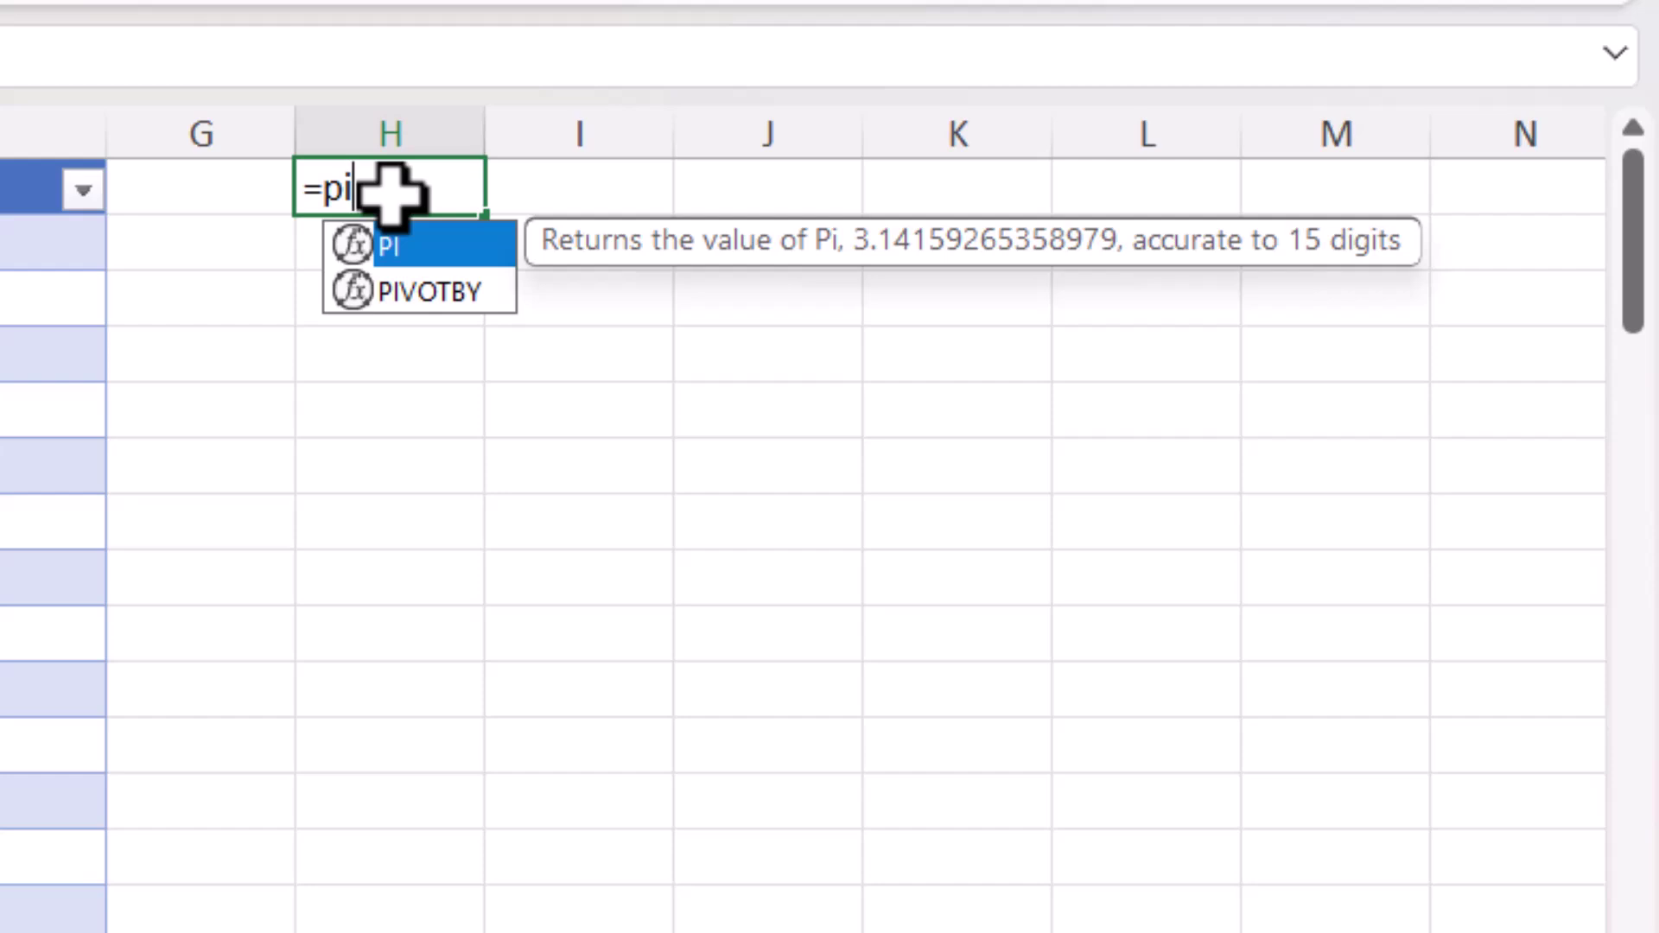
pyautogui.press('BackSpace')
pyautogui.press('BackSpace')
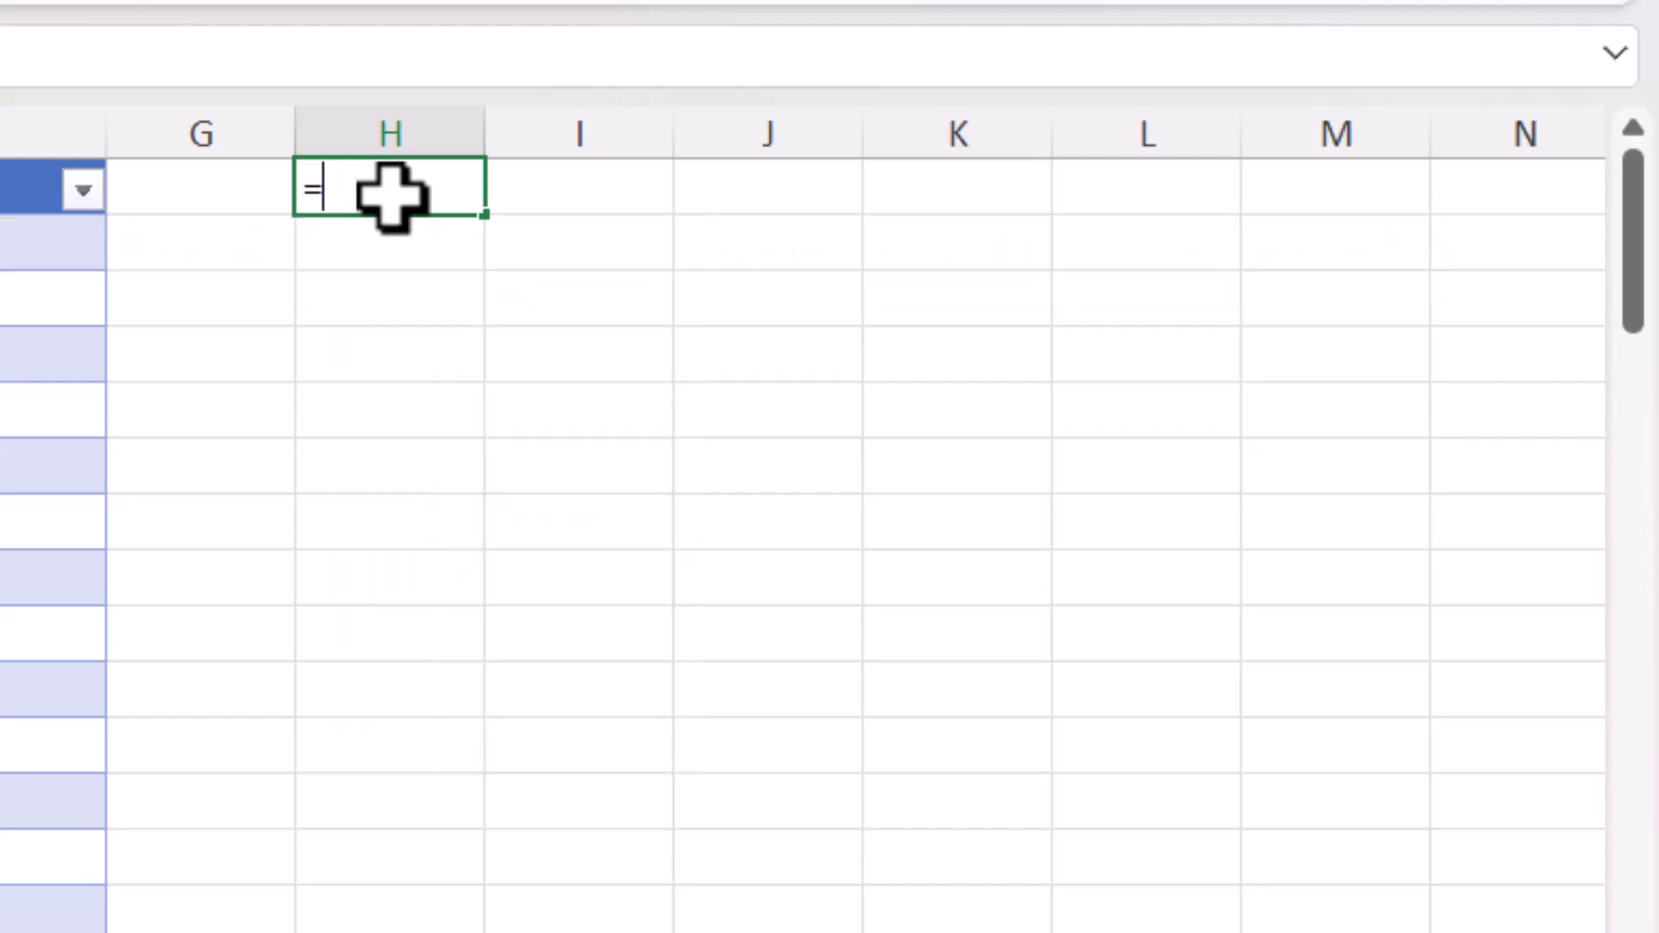
pyautogui.write('gr')
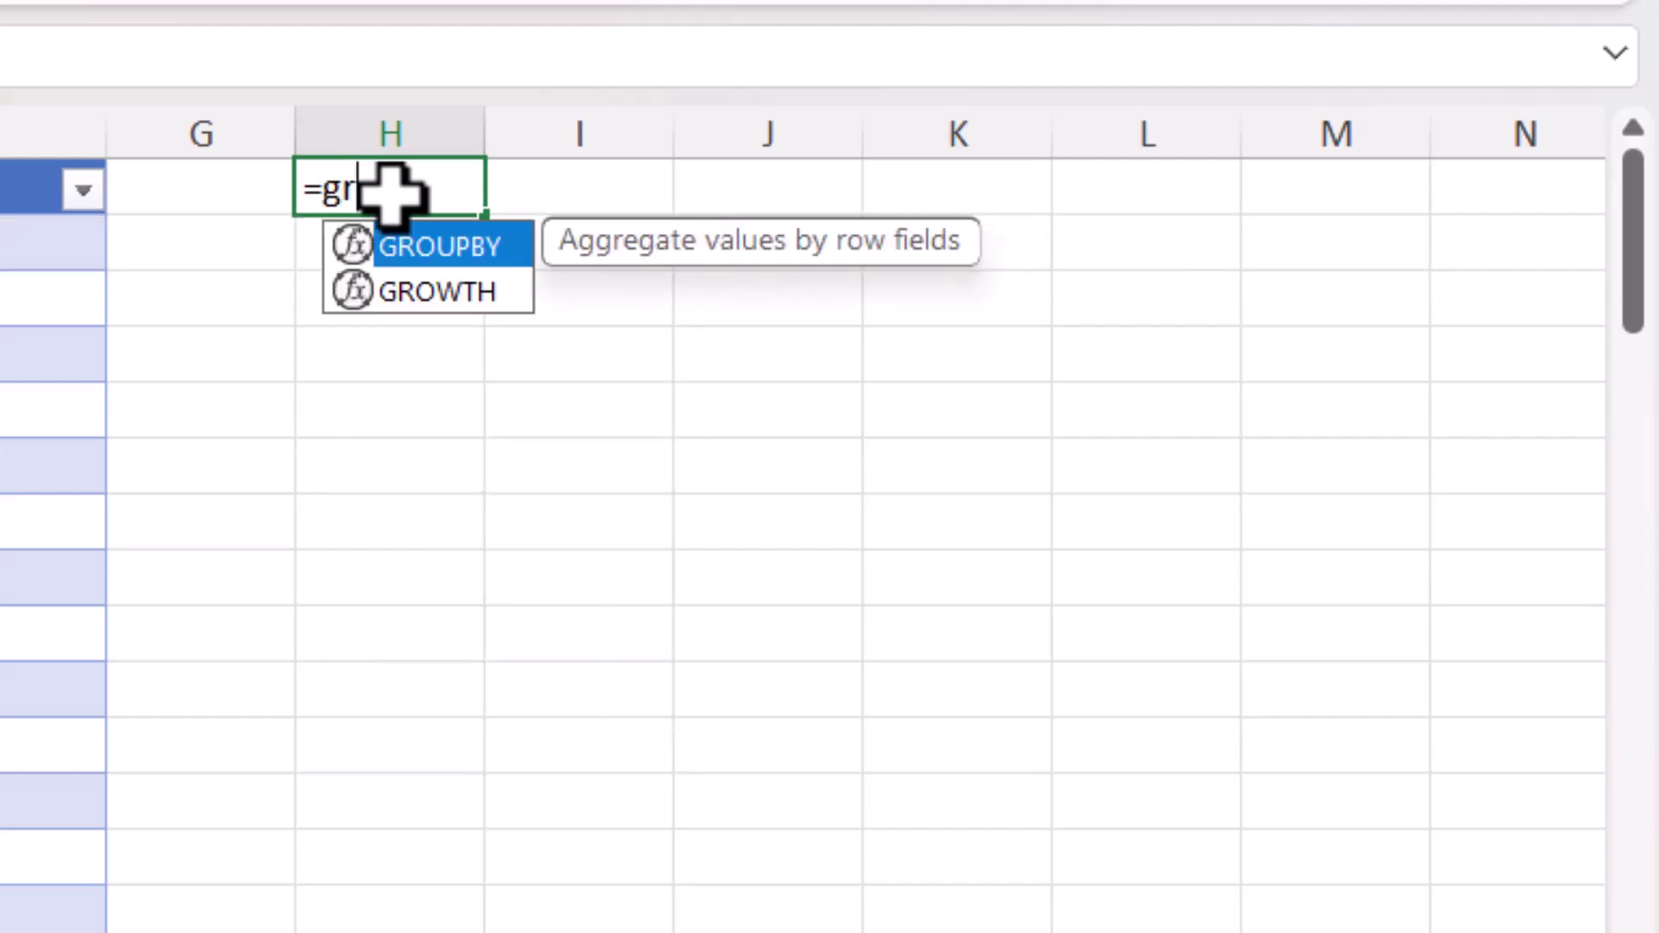
pyautogui.press('Tab')
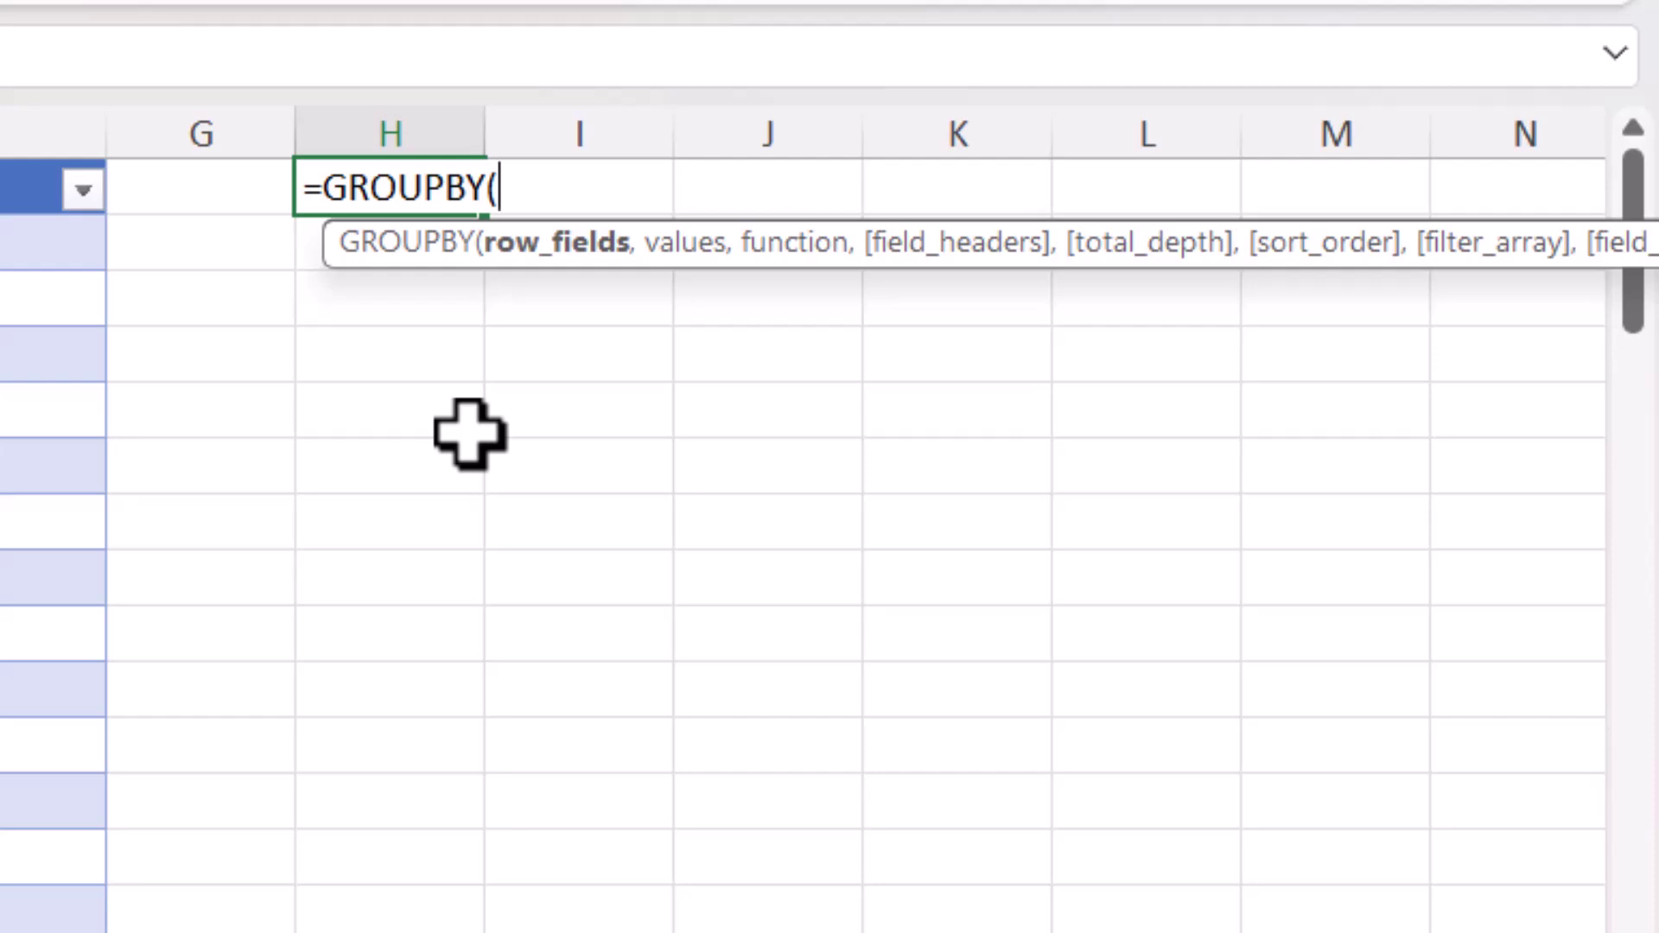
# - Set the row fields to HSTACK of the Sales table's Region and Product Category columns
pyautogui.write('hs')
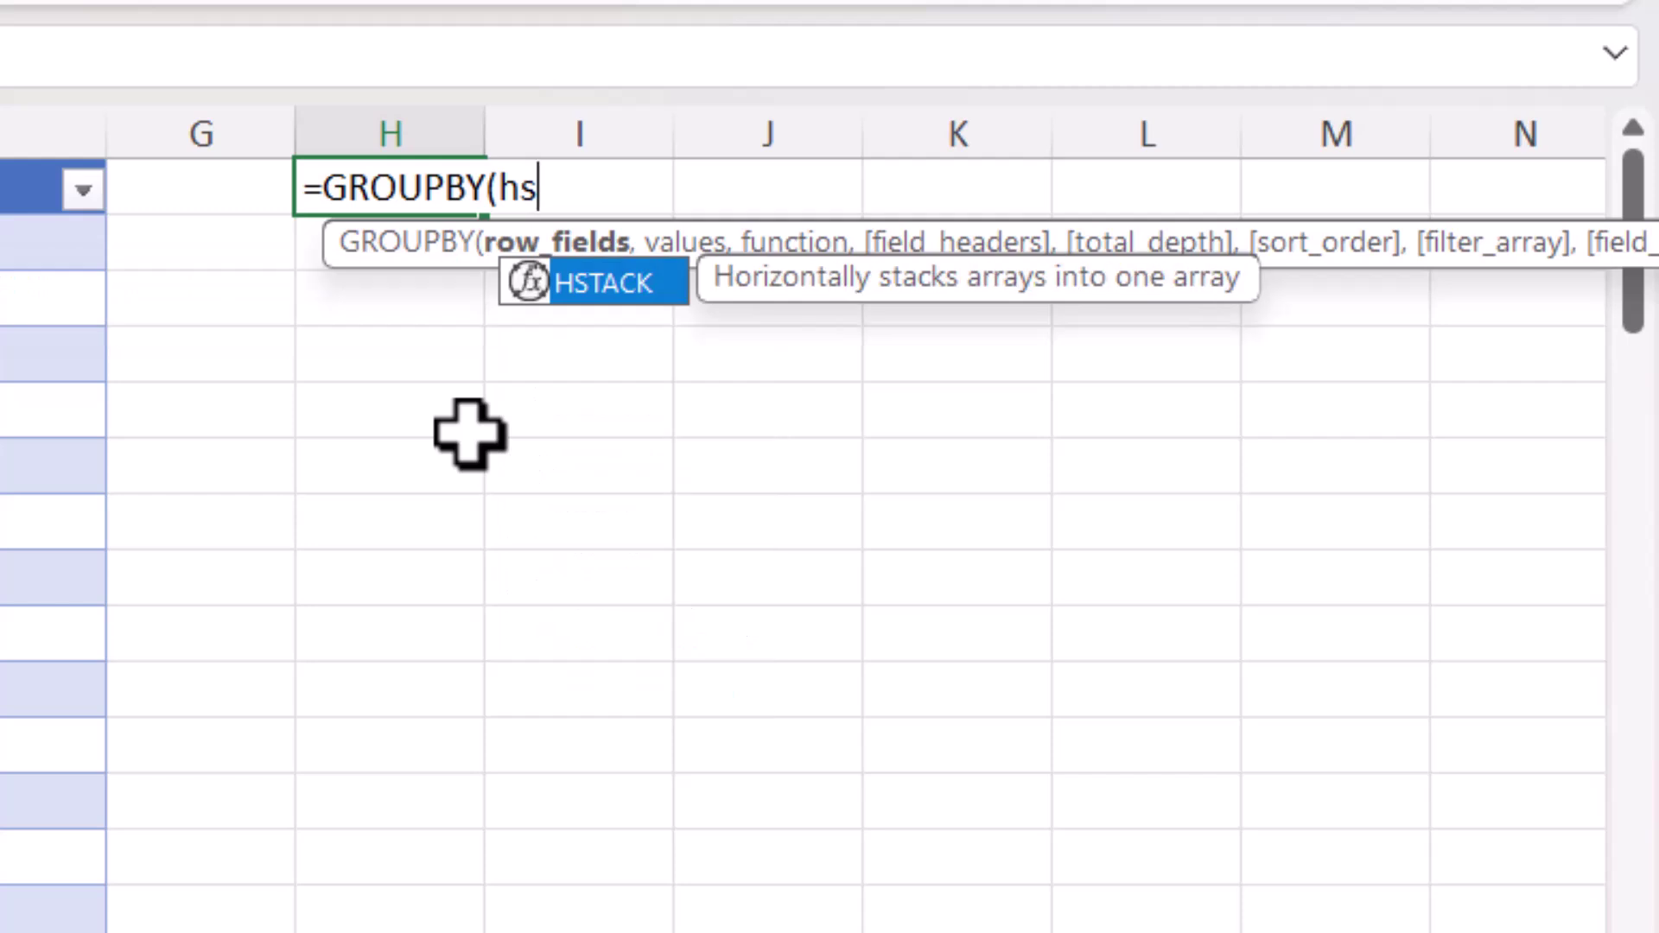
pyautogui.doubleClick(591, 281)
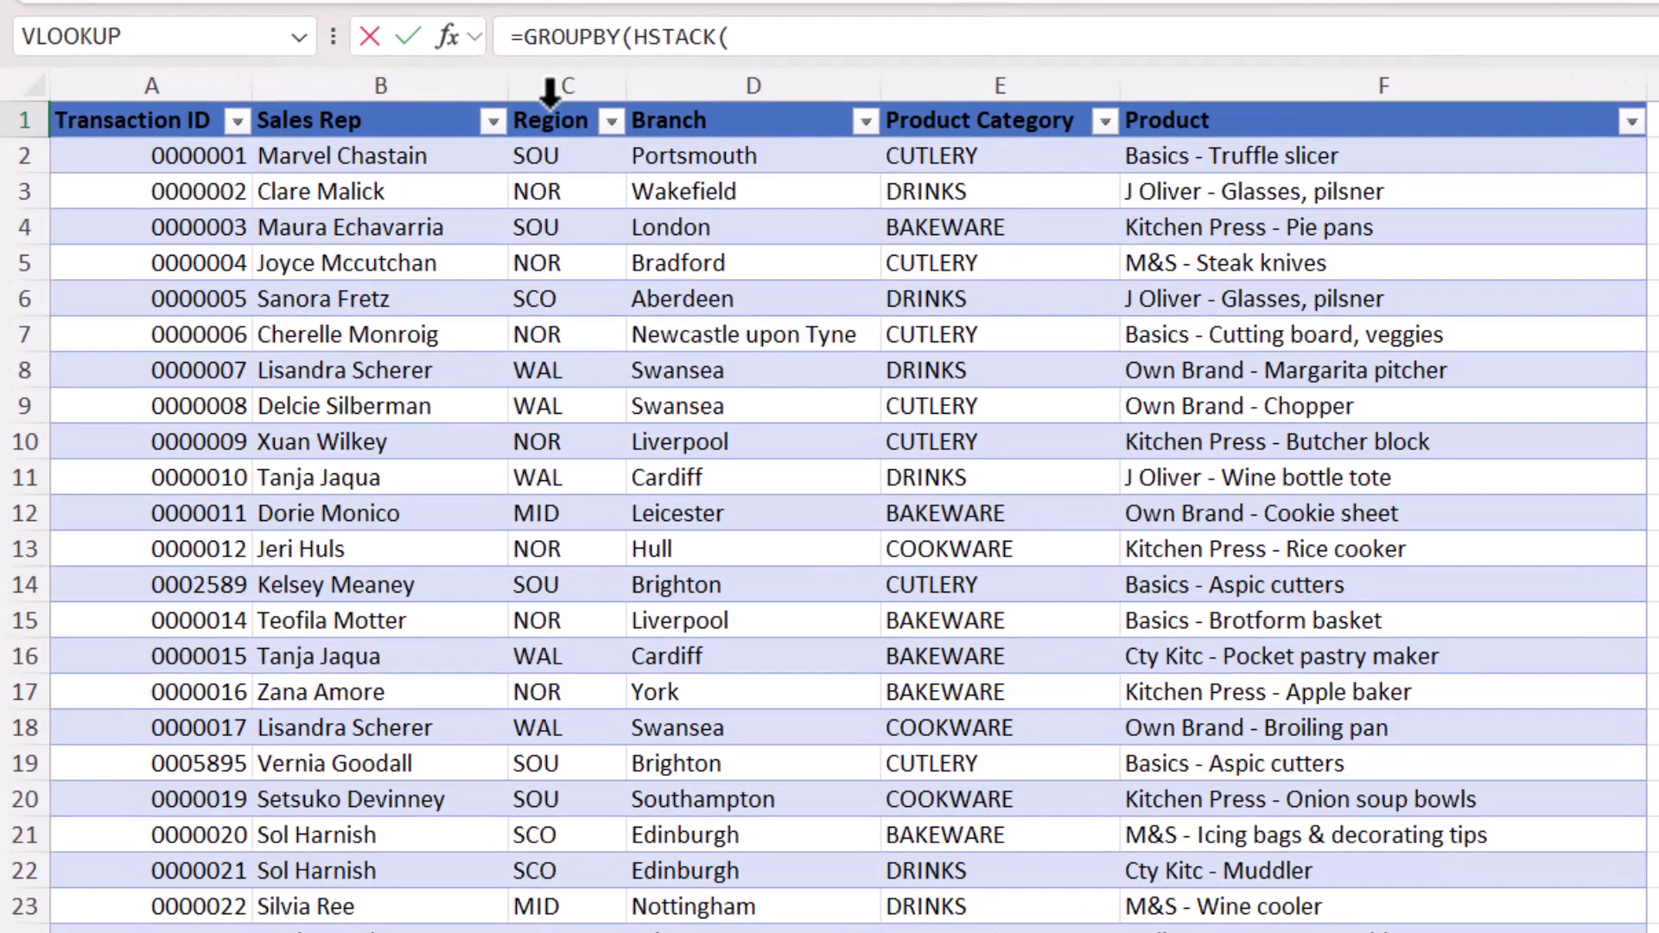
pyautogui.click(549, 89)
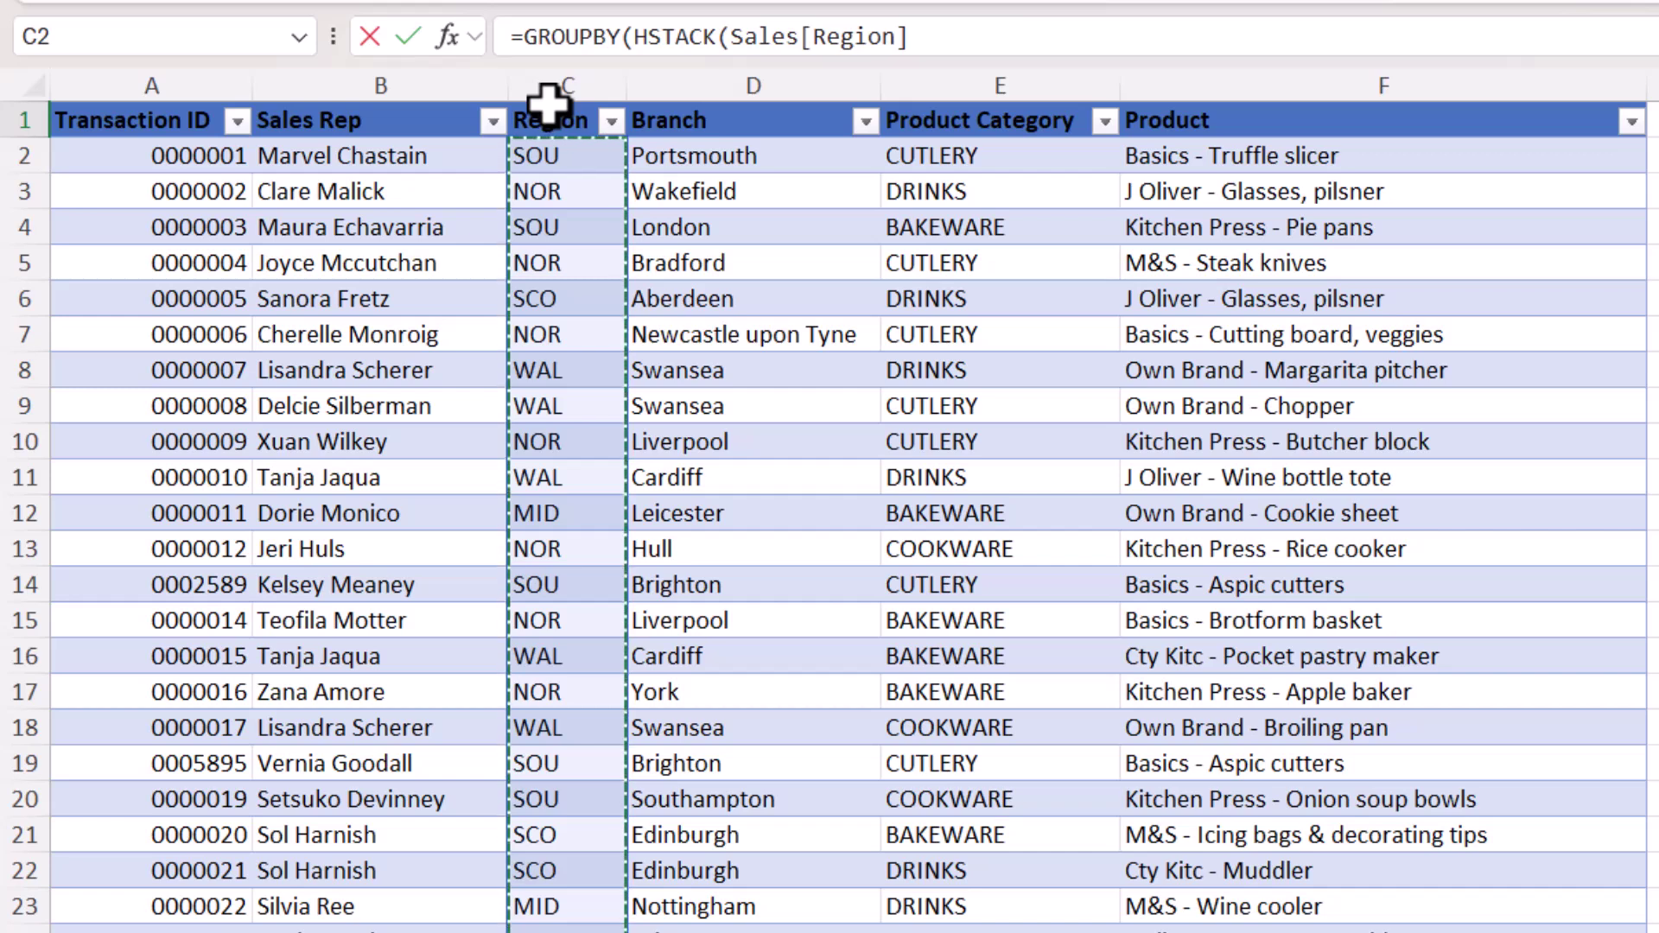
pyautogui.click(549, 104)
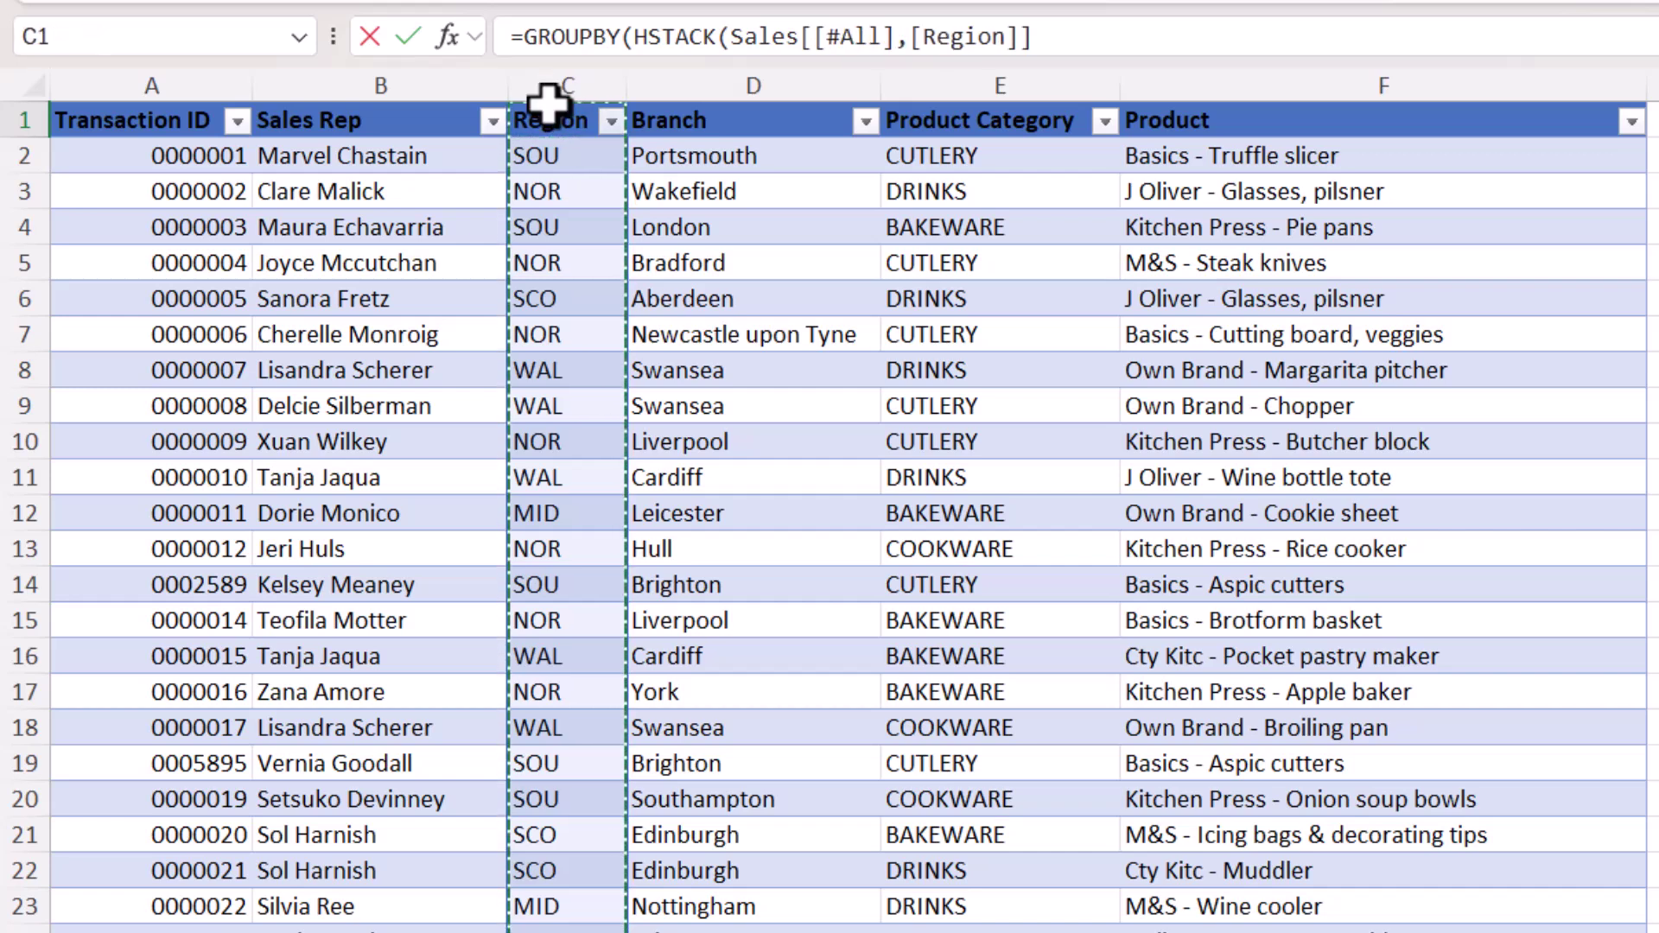
pyautogui.write(',')
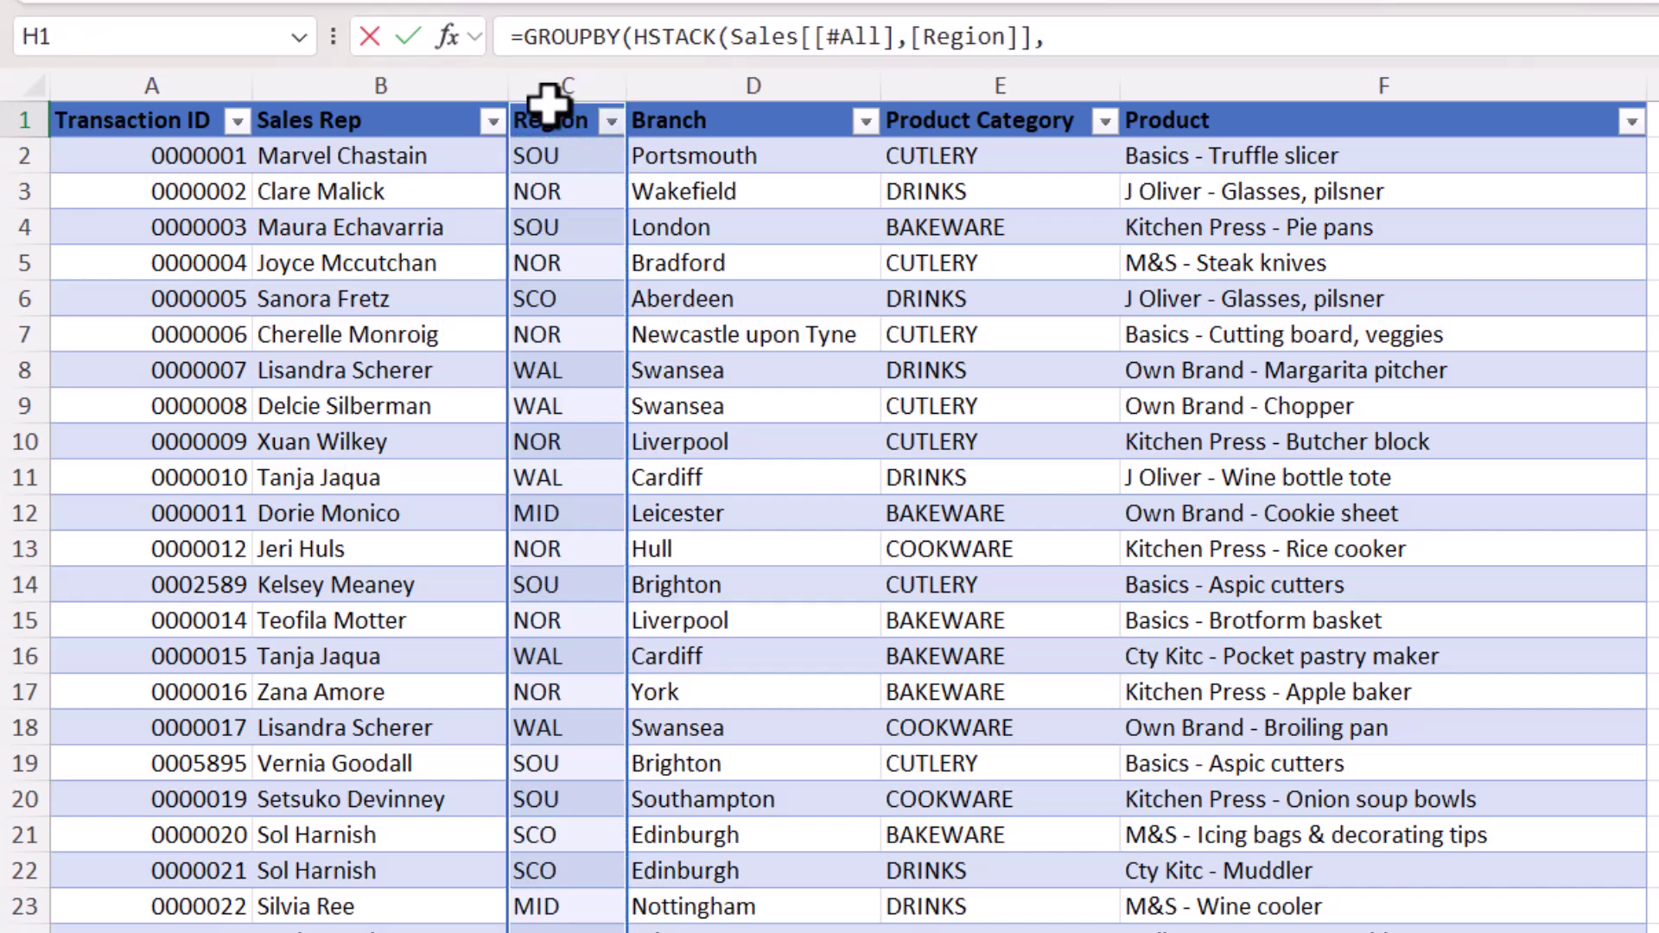
pyautogui.click(946, 93)
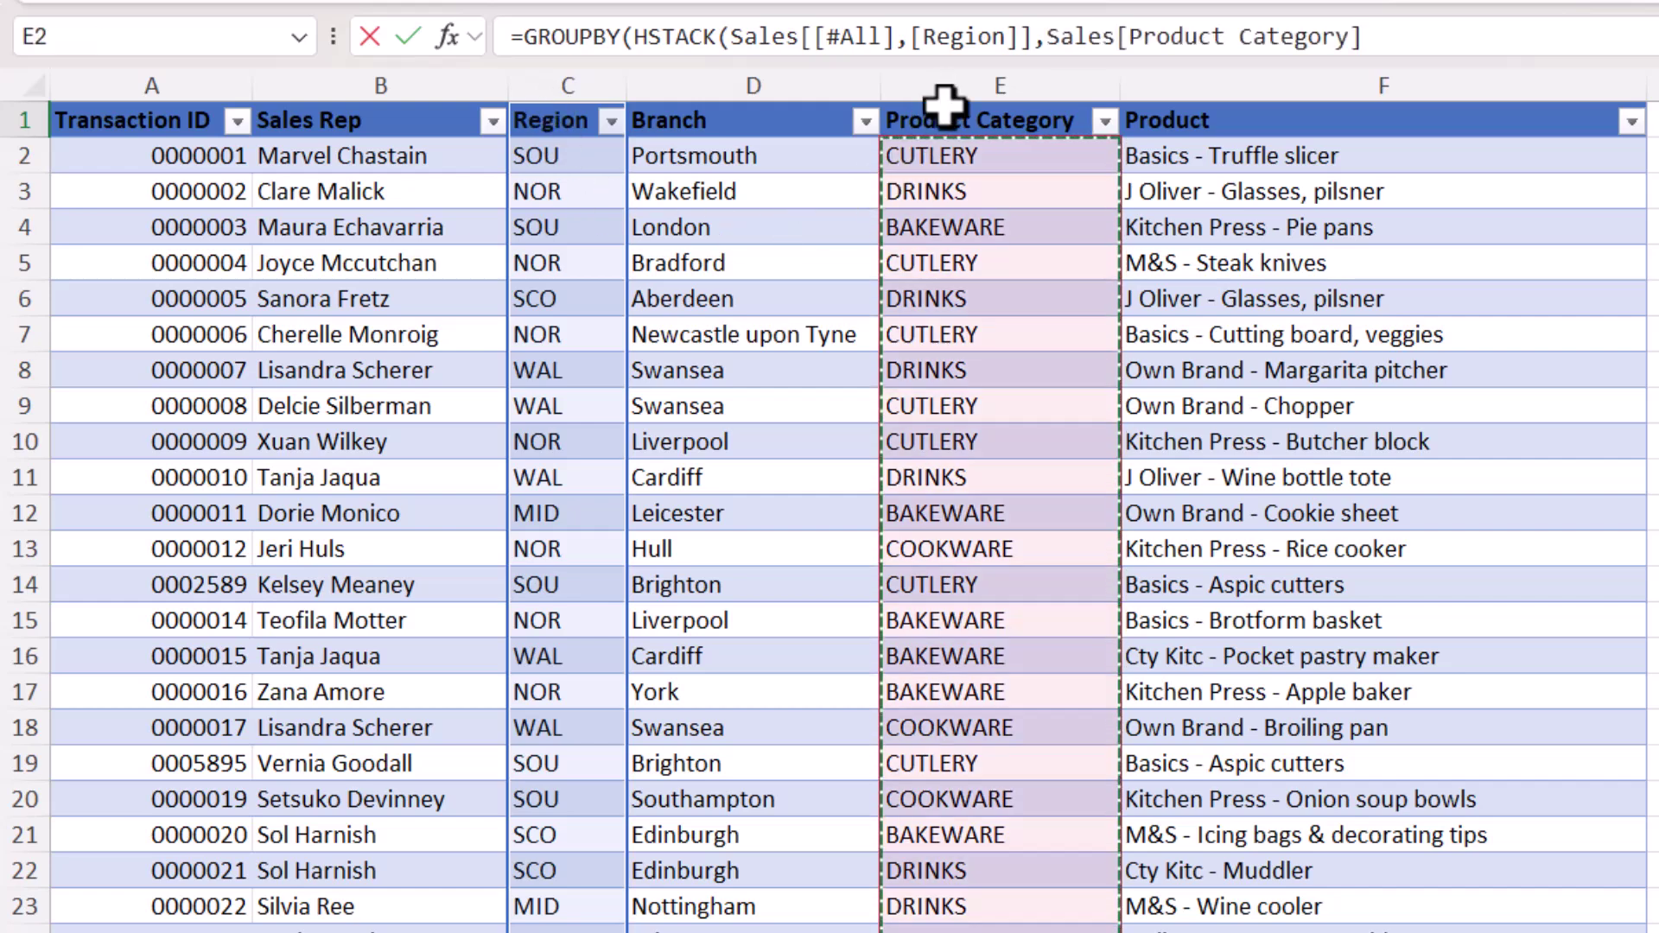
pyautogui.click(945, 103)
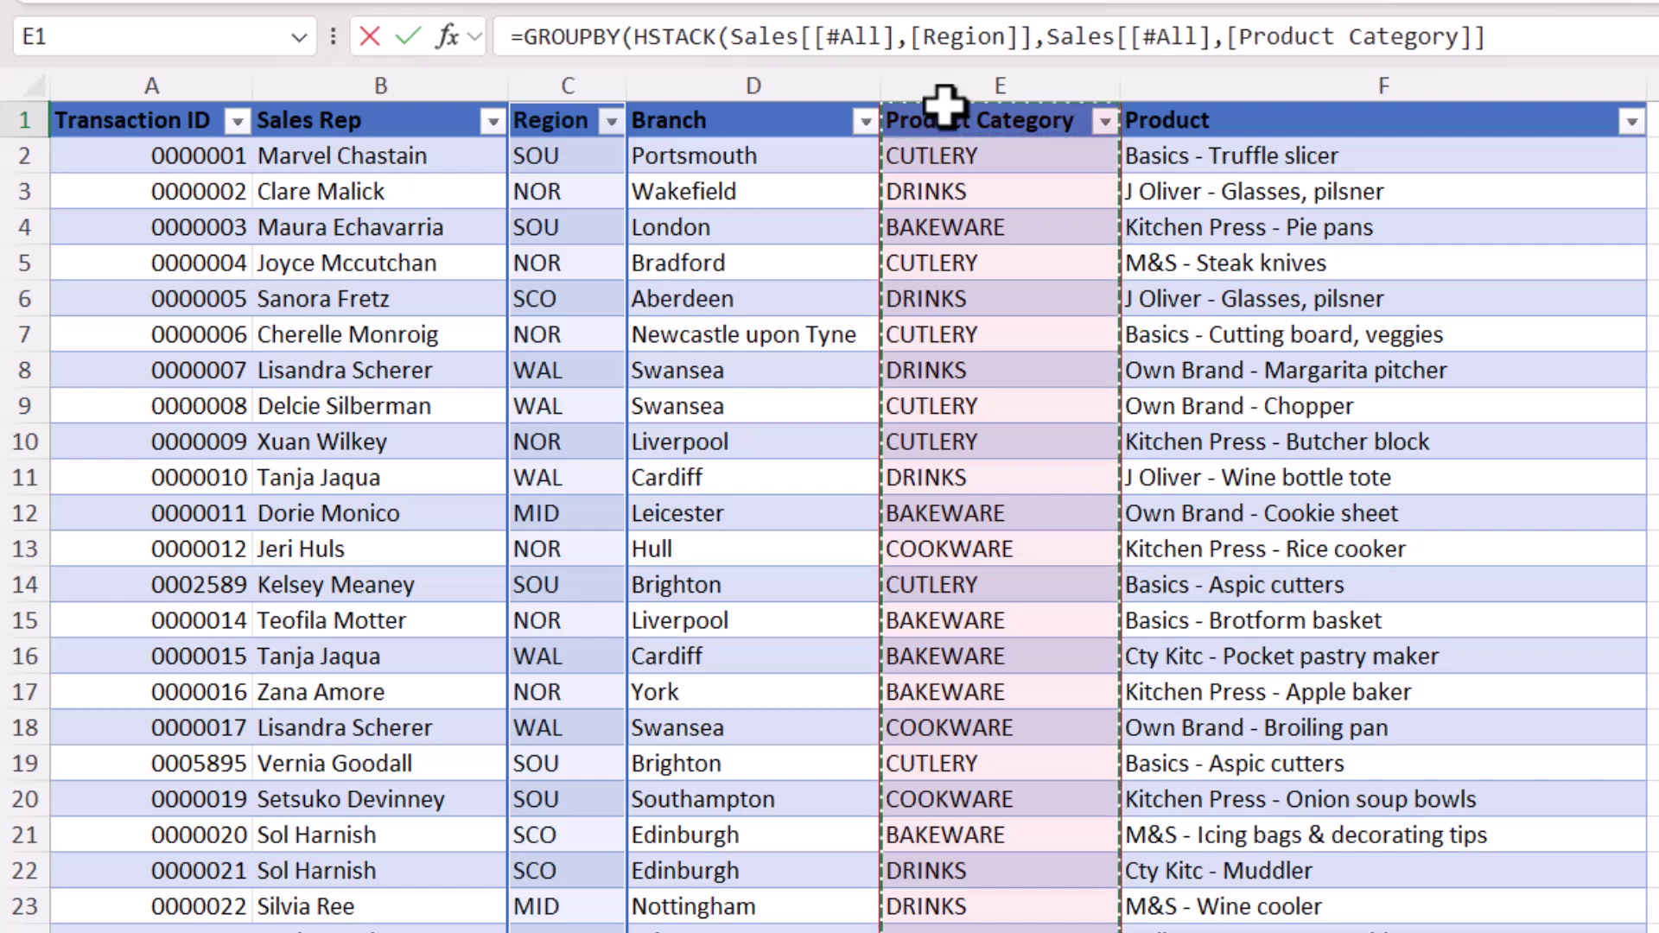
pyautogui.write(')')
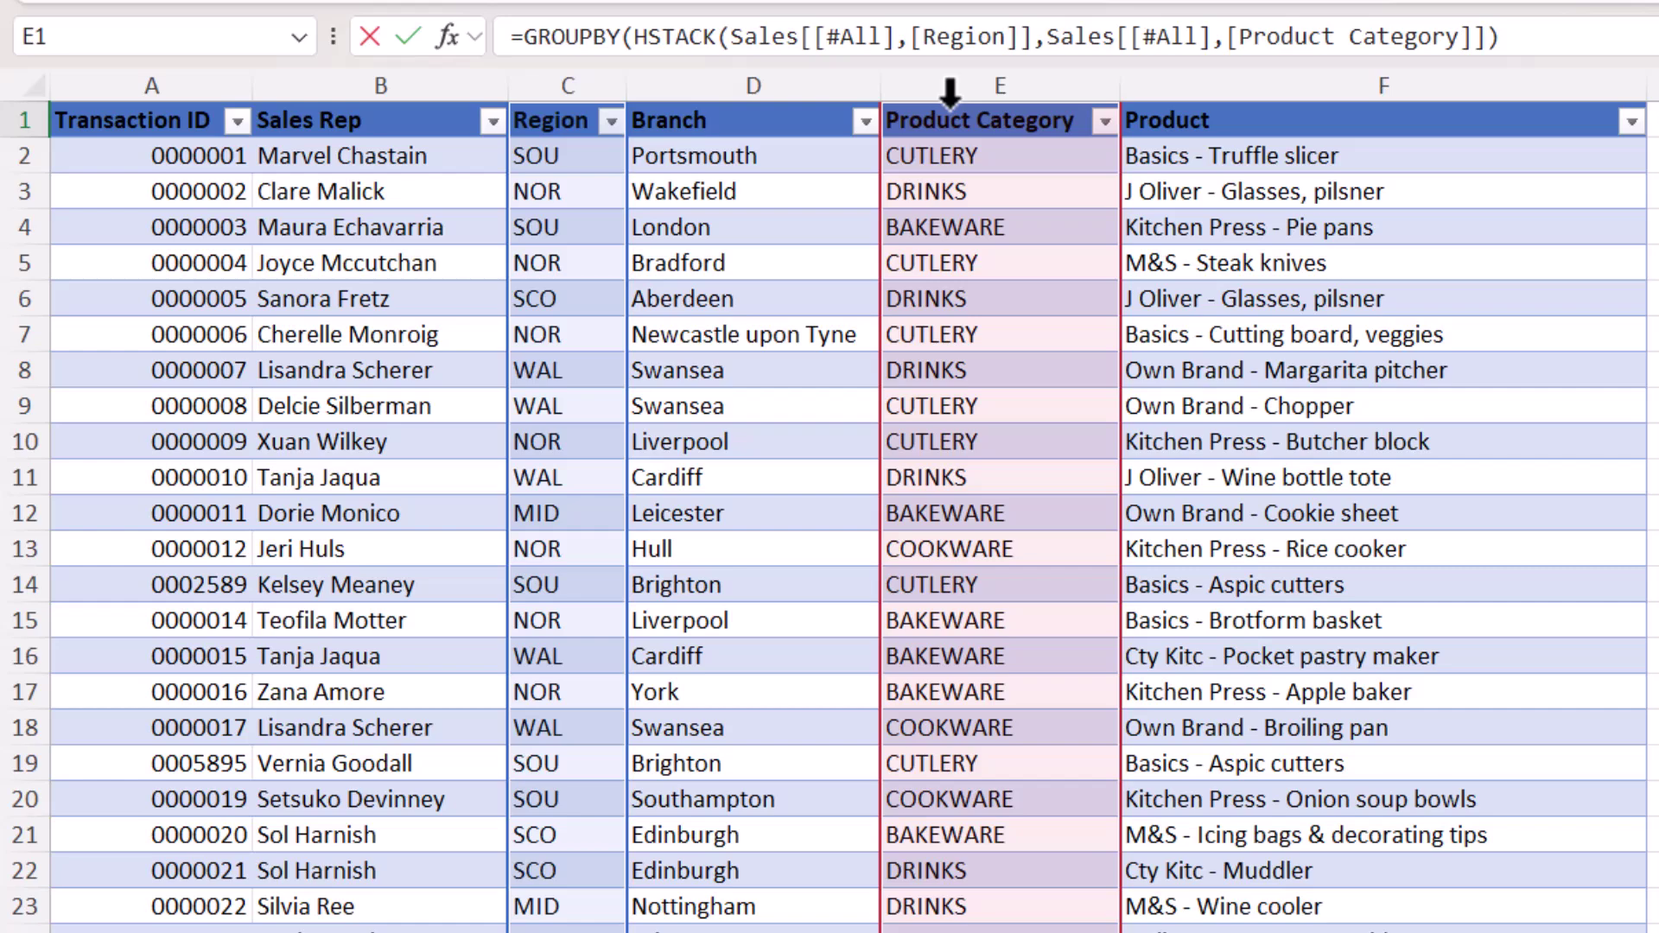
pyautogui.write(',')
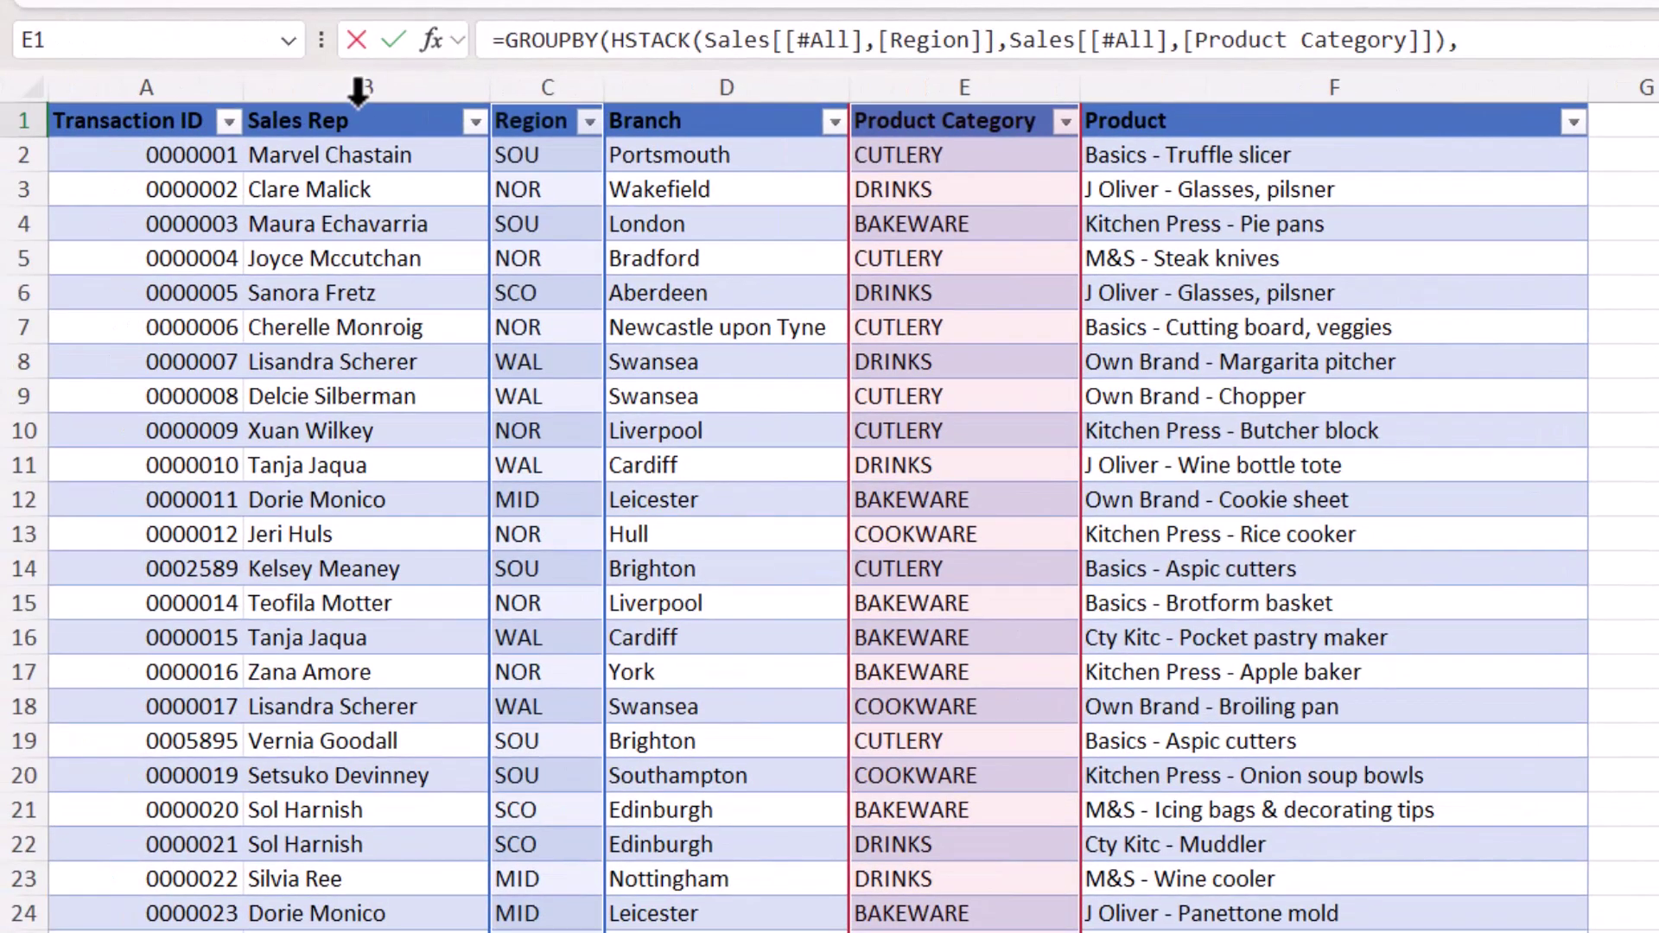
# - Use Sales Rep as values with ARRAYTOTEXT, field headers 3 (Yes and show), and total depth 0
pyautogui.click(357, 89)
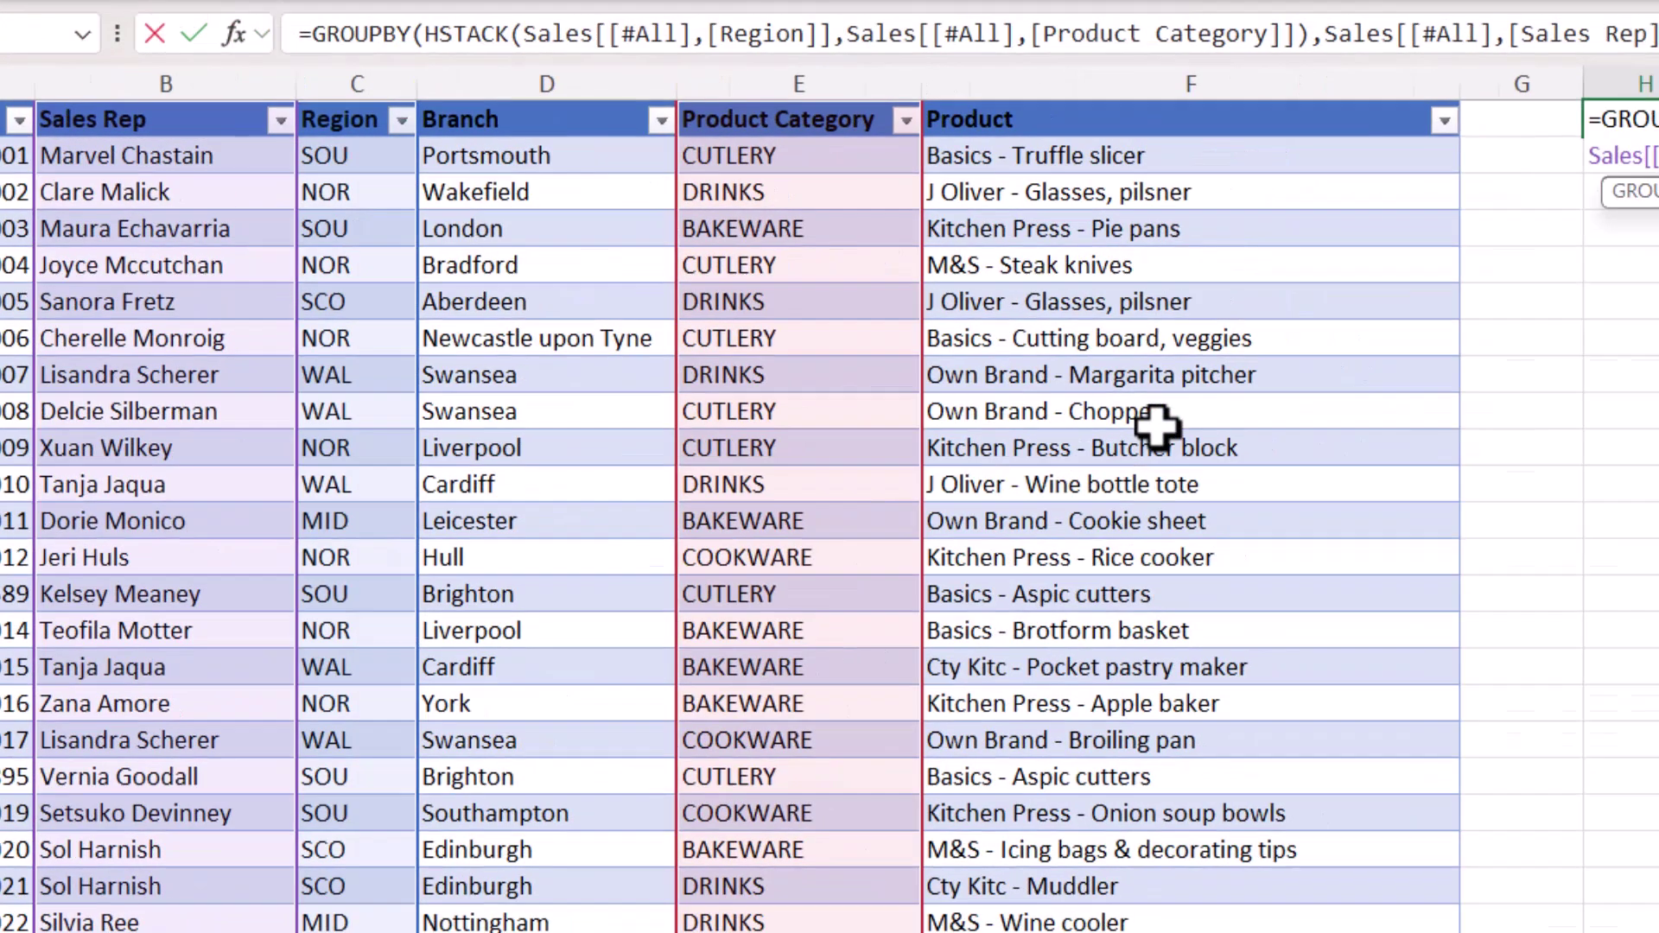
pyautogui.write(',')
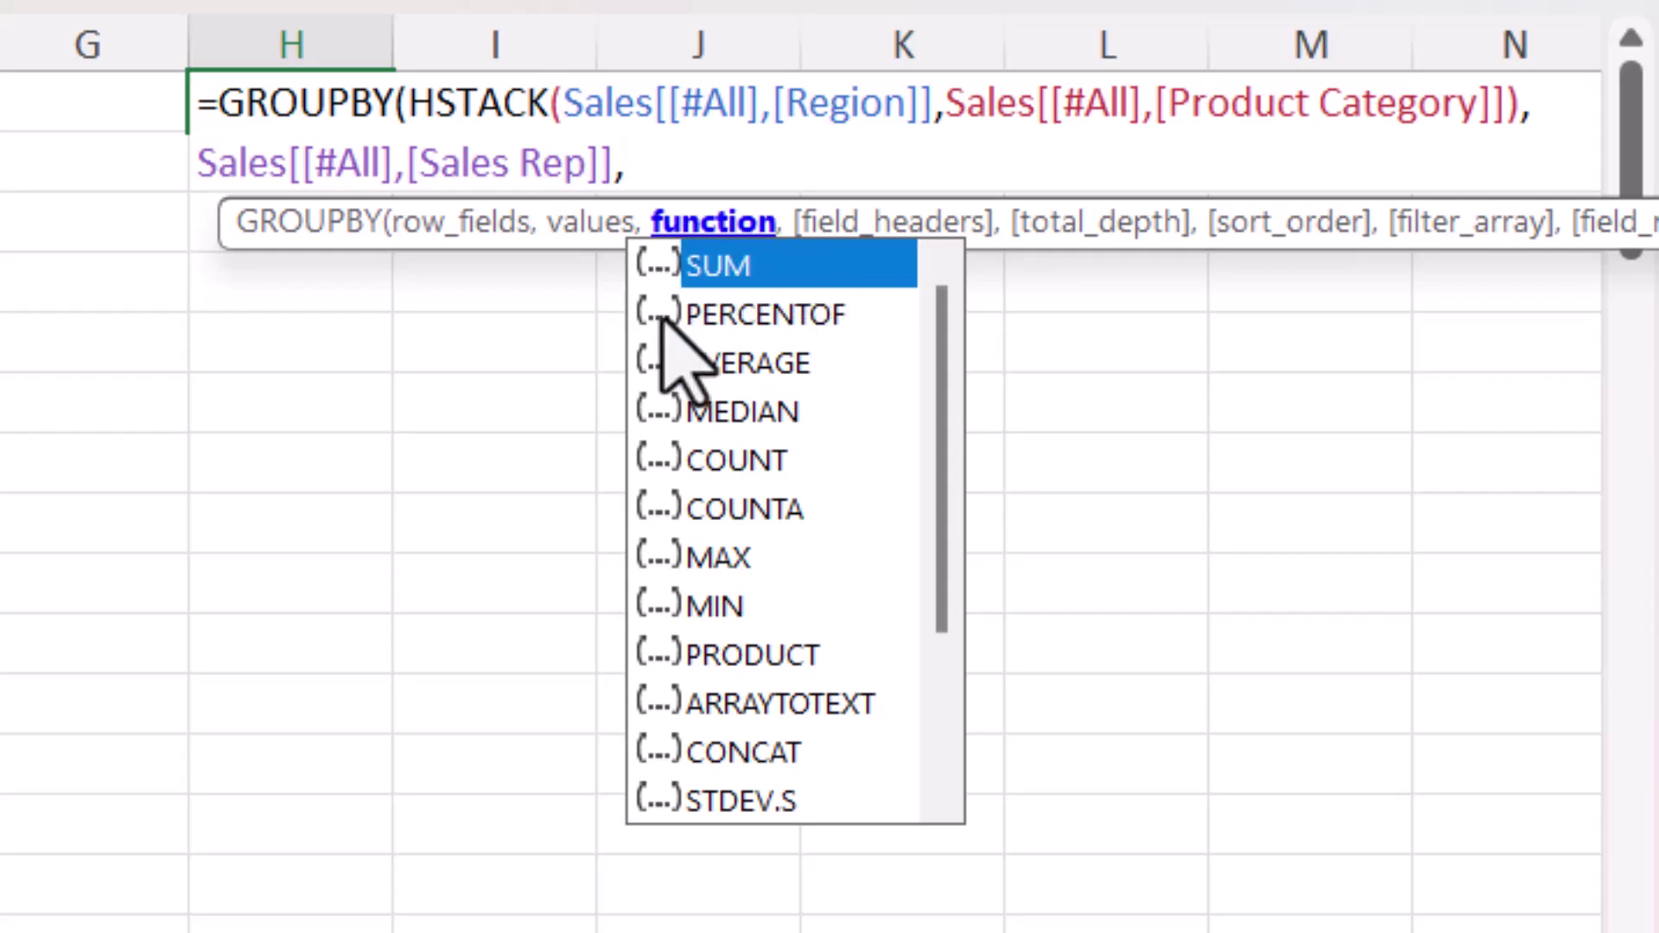
pyautogui.doubleClick(753, 705)
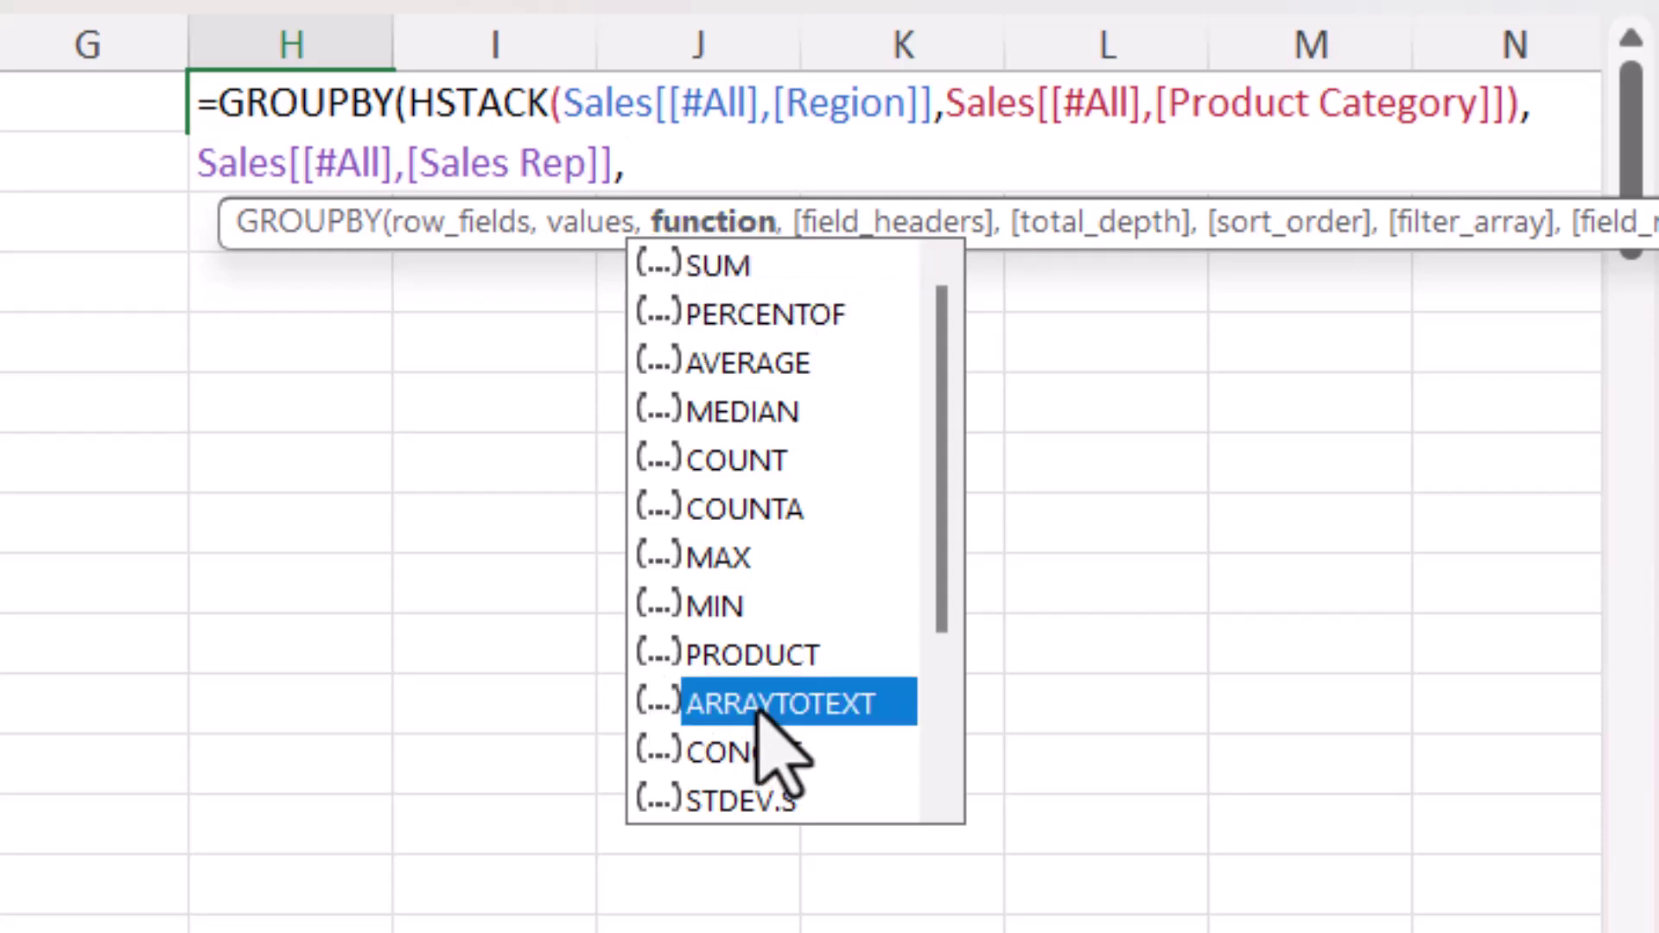
pyautogui.write(',')
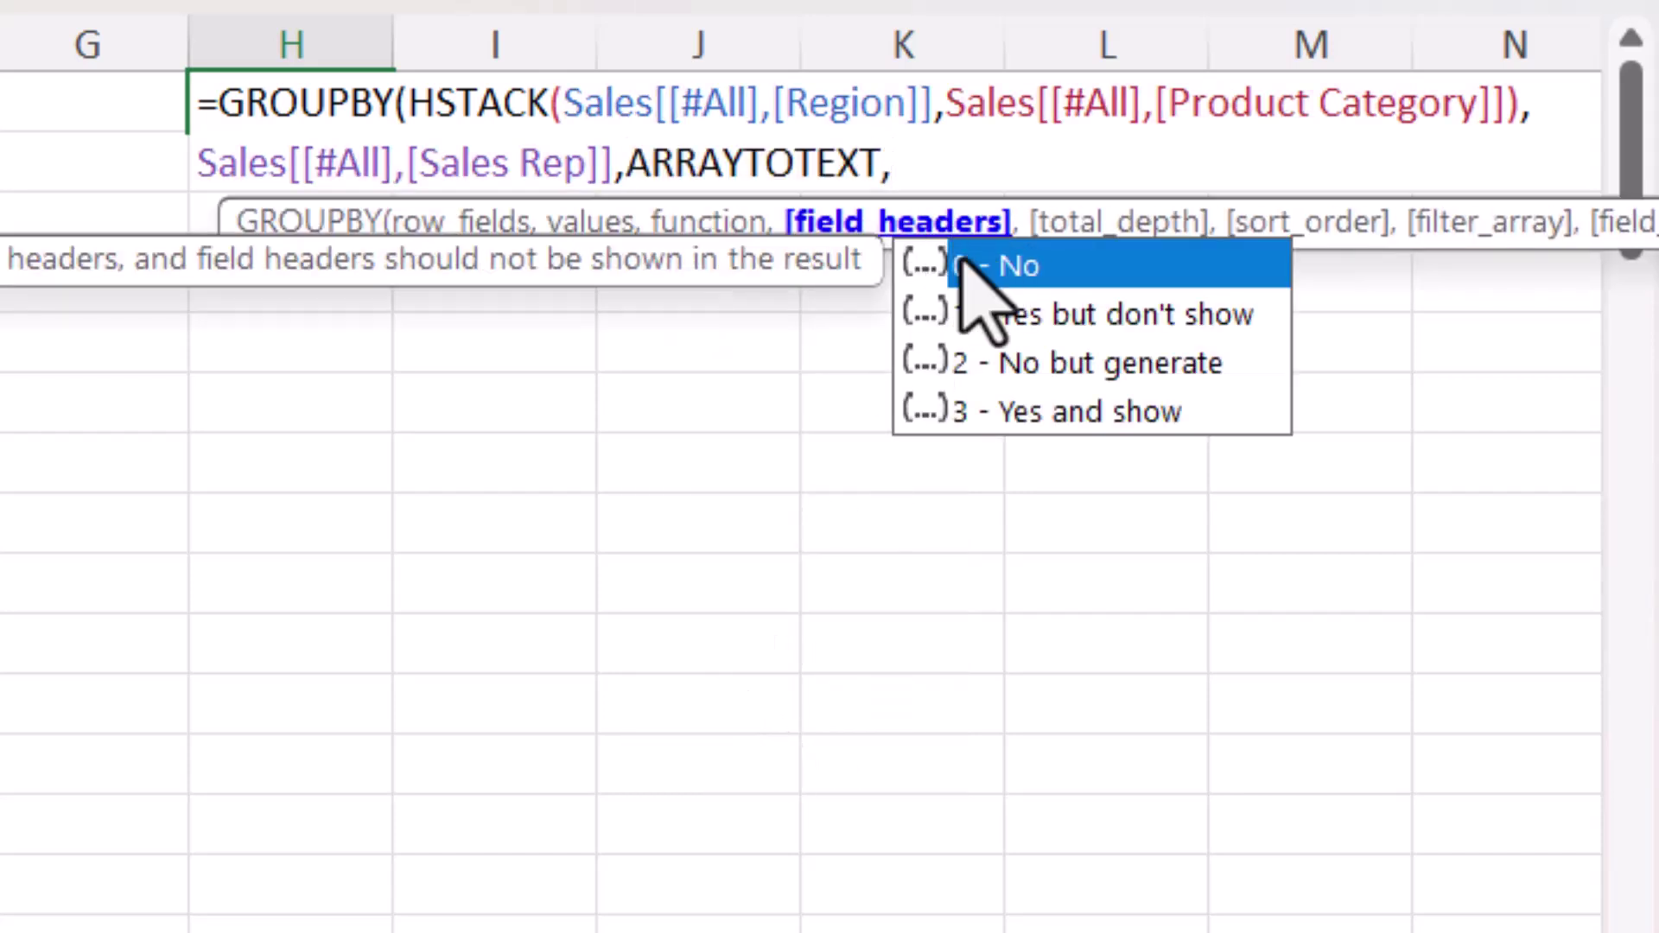
pyautogui.doubleClick(1031, 413)
pyautogui.write(',')
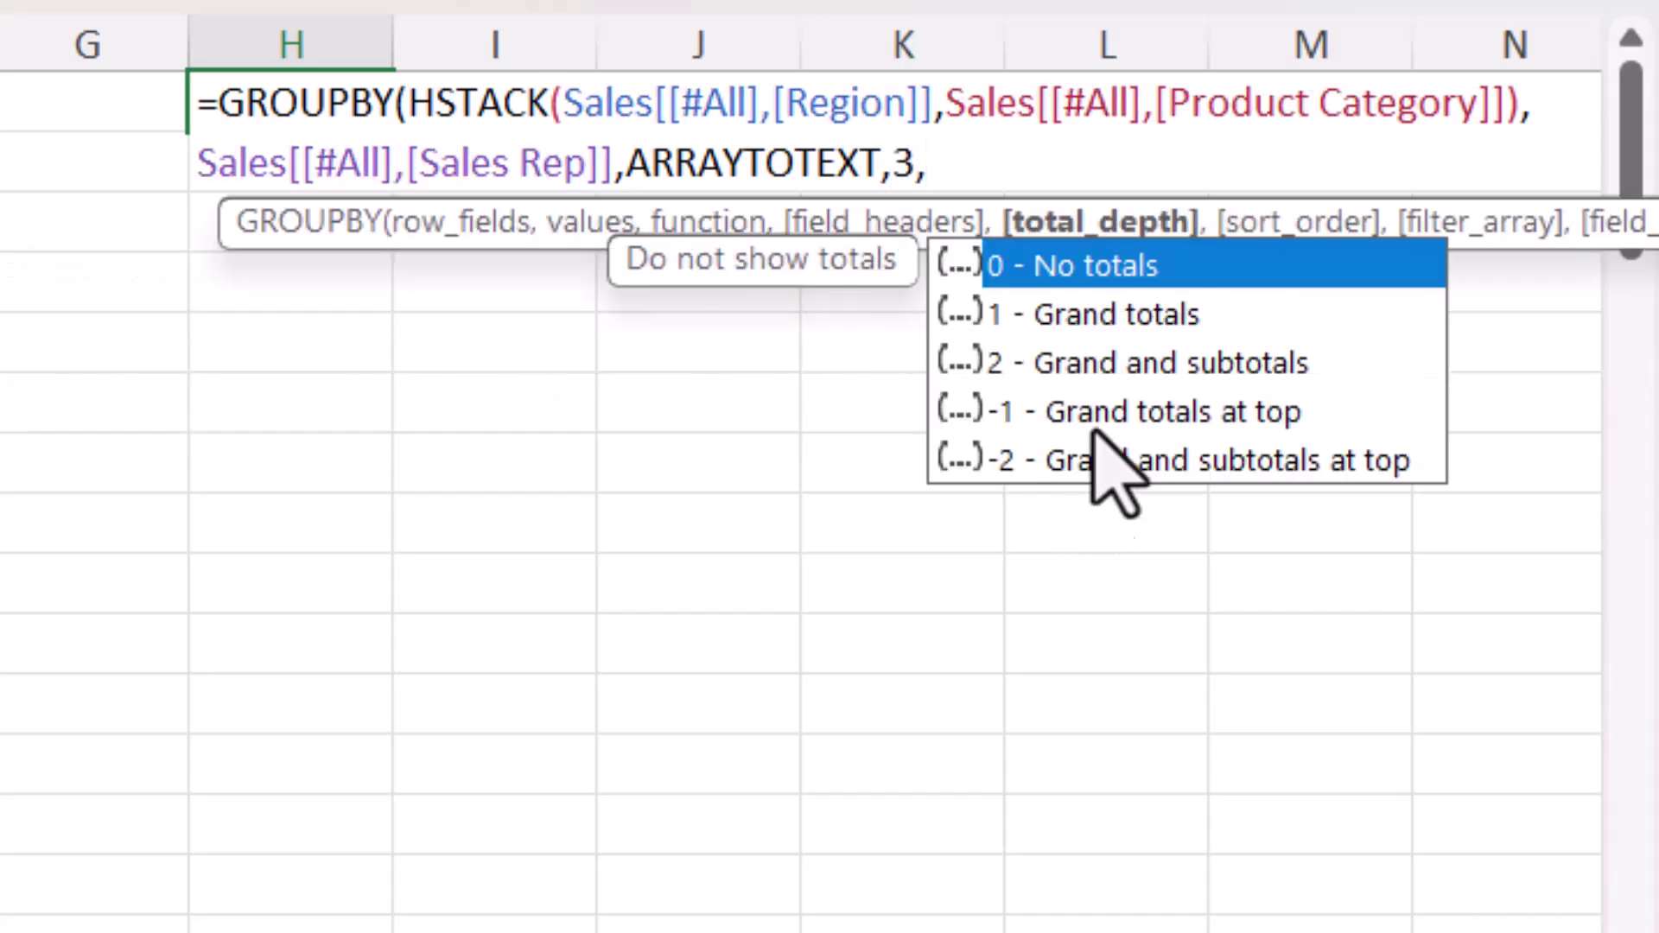
pyautogui.doubleClick(1091, 268)
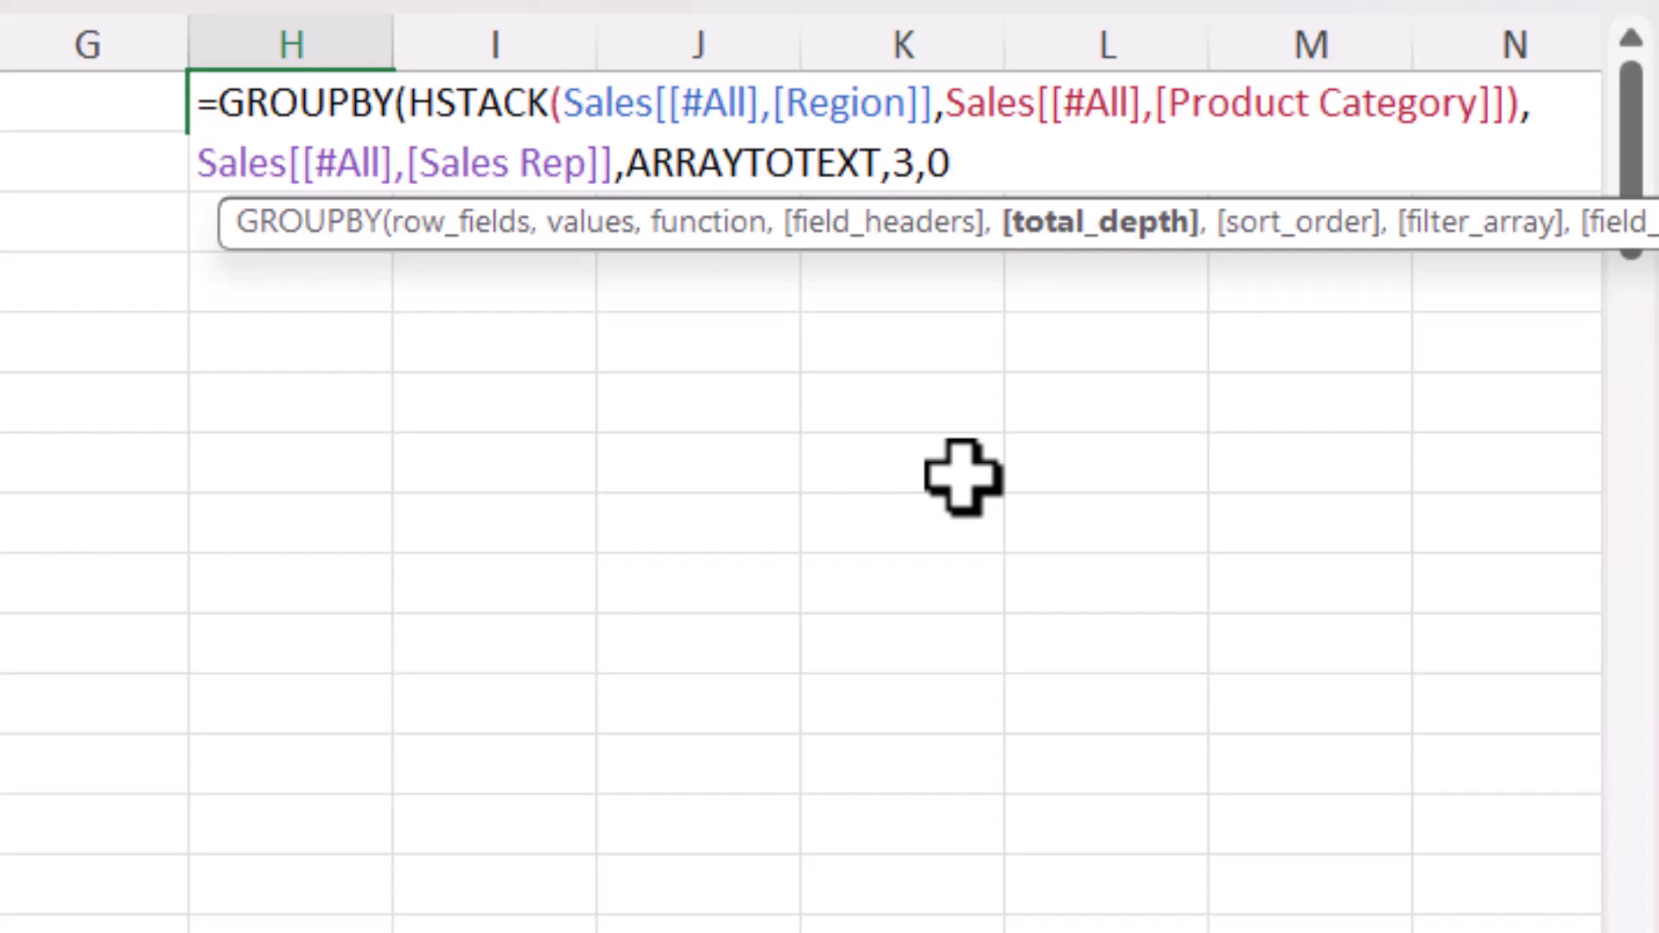
# - Close and commit the GROUPBY formula, auto-fit column I, and check the joined names in J3
pyautogui.write(')')
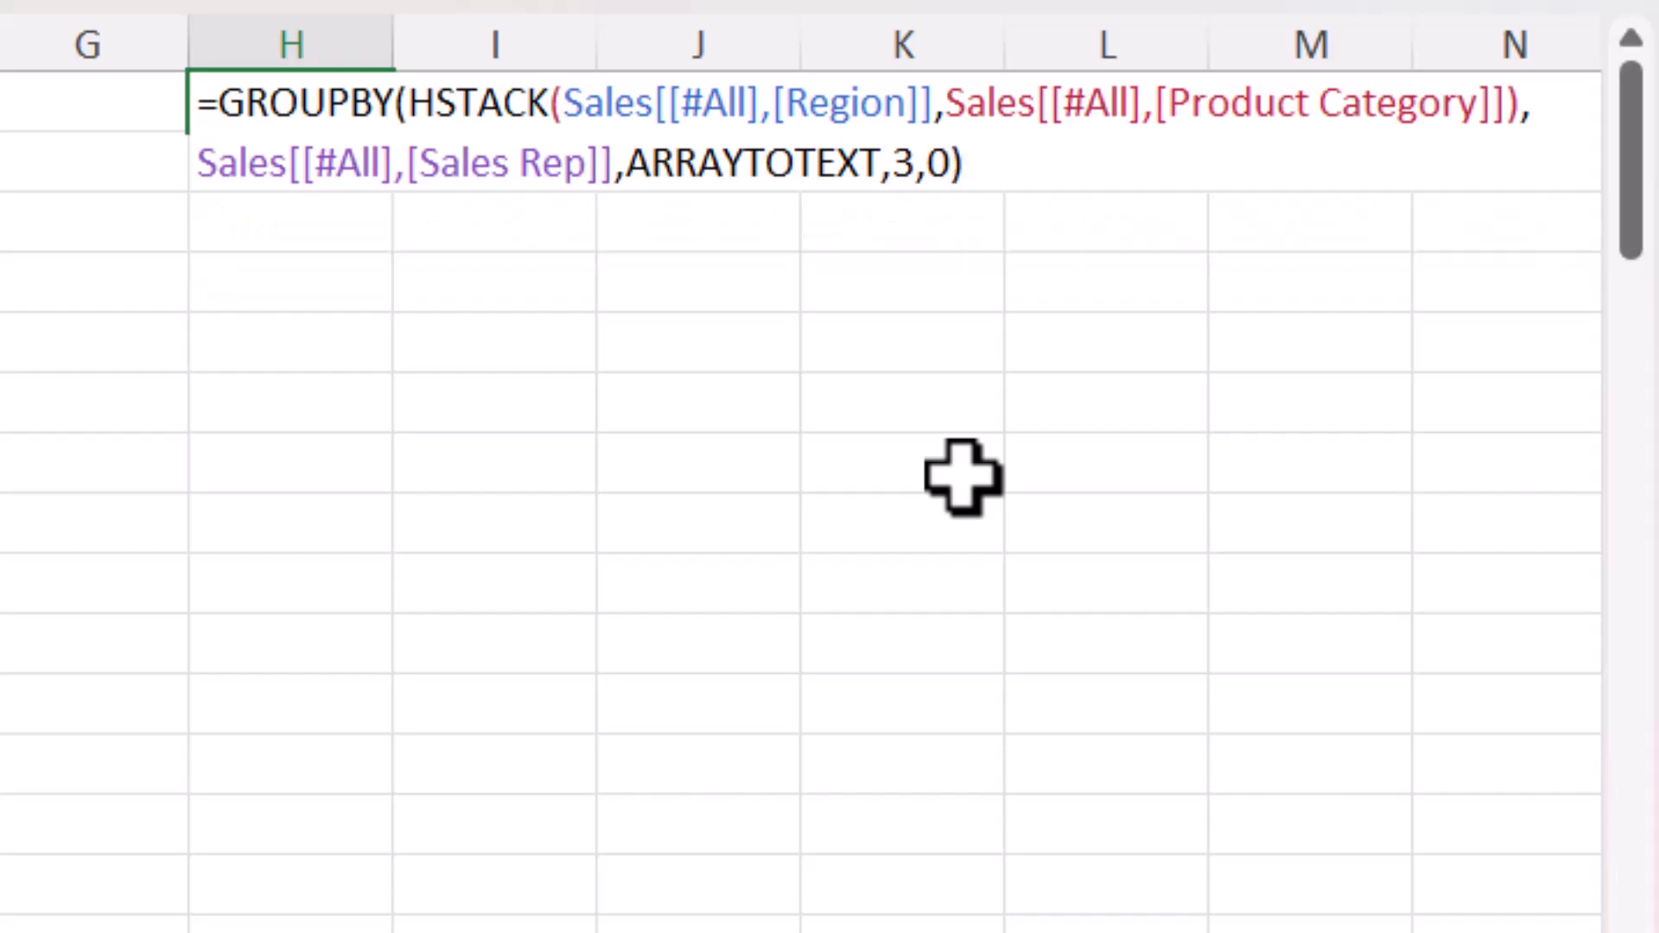
pyautogui.press('Return')
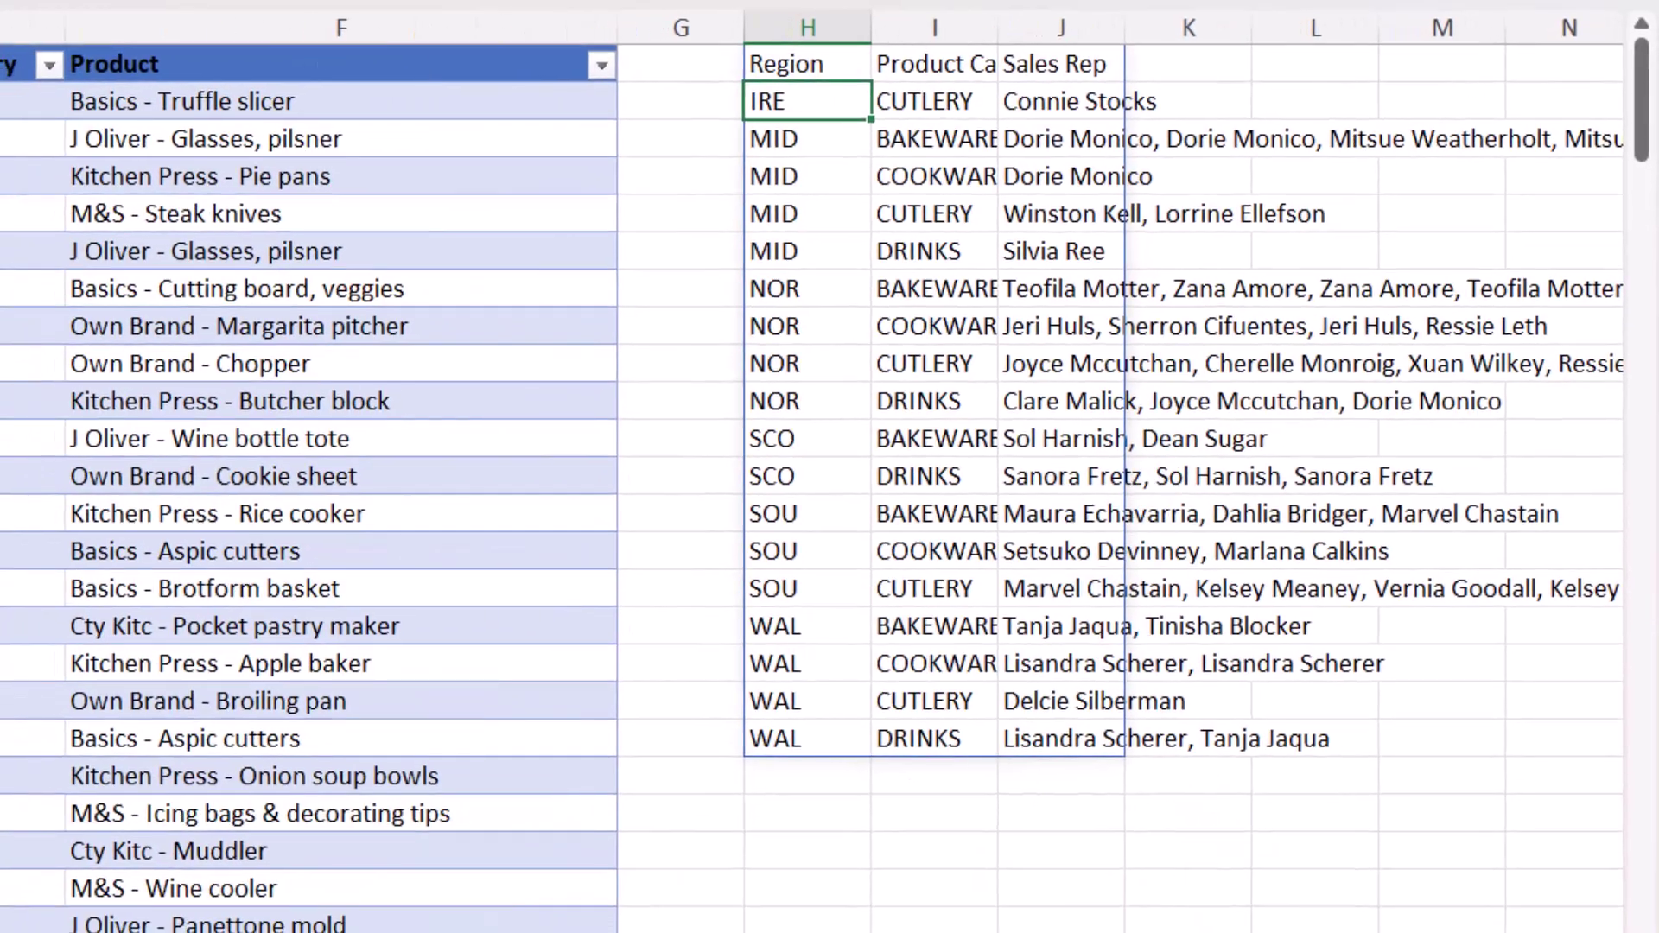
pyautogui.hscroll(1, 812, 471)
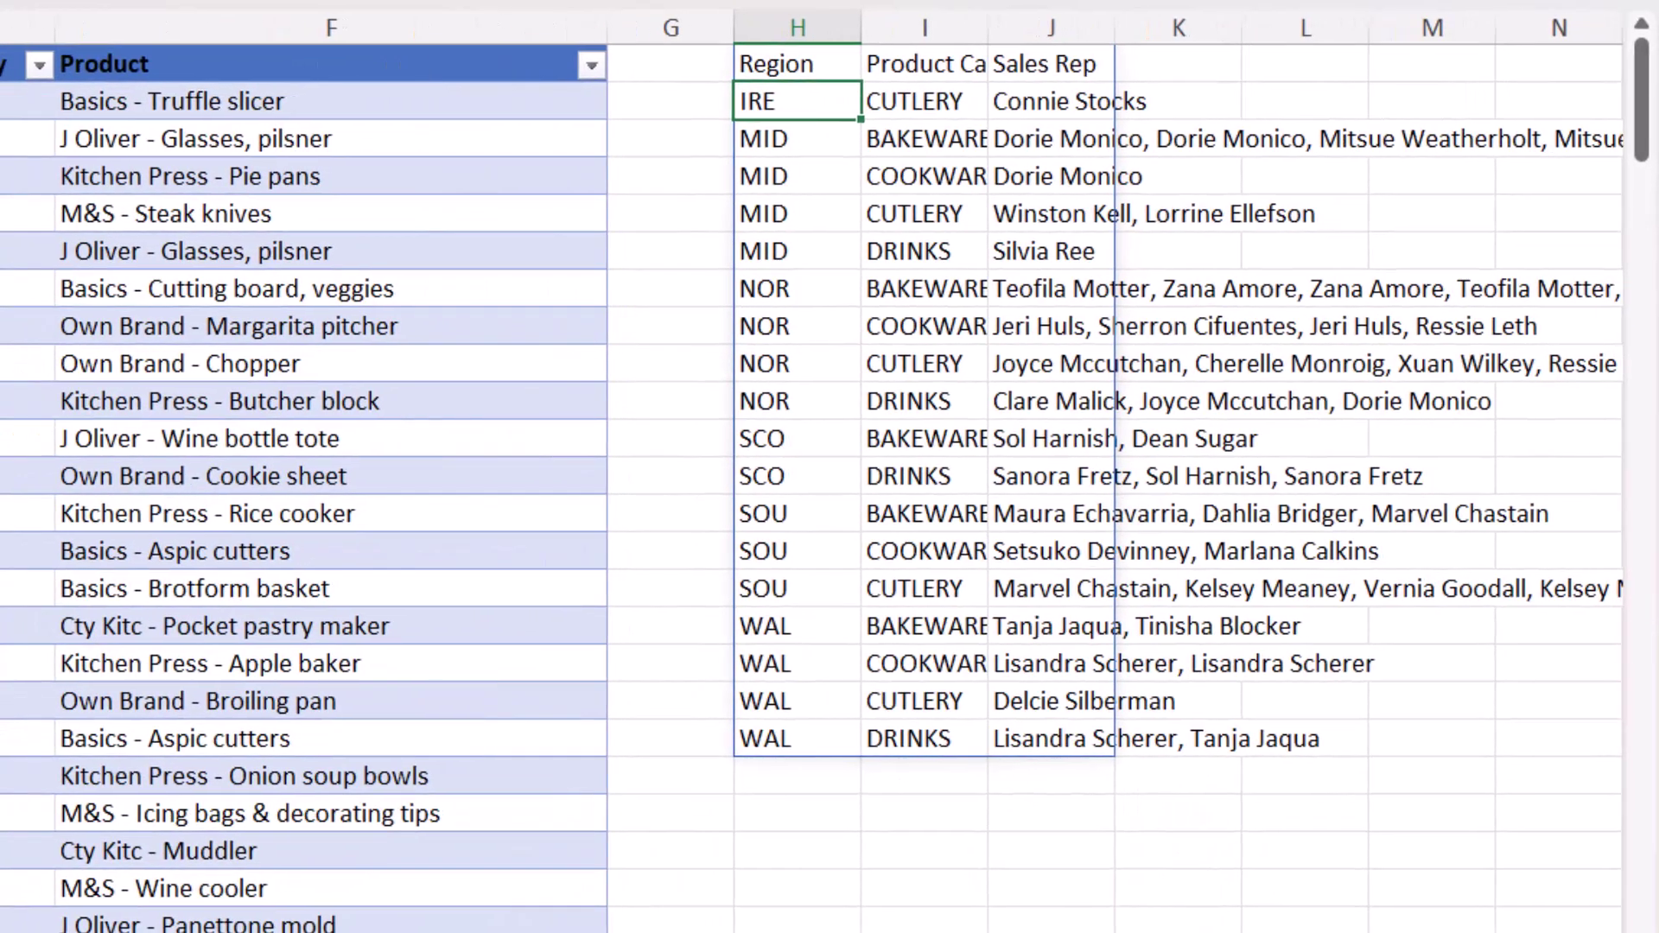
pyautogui.hscroll(5, 381, 367)
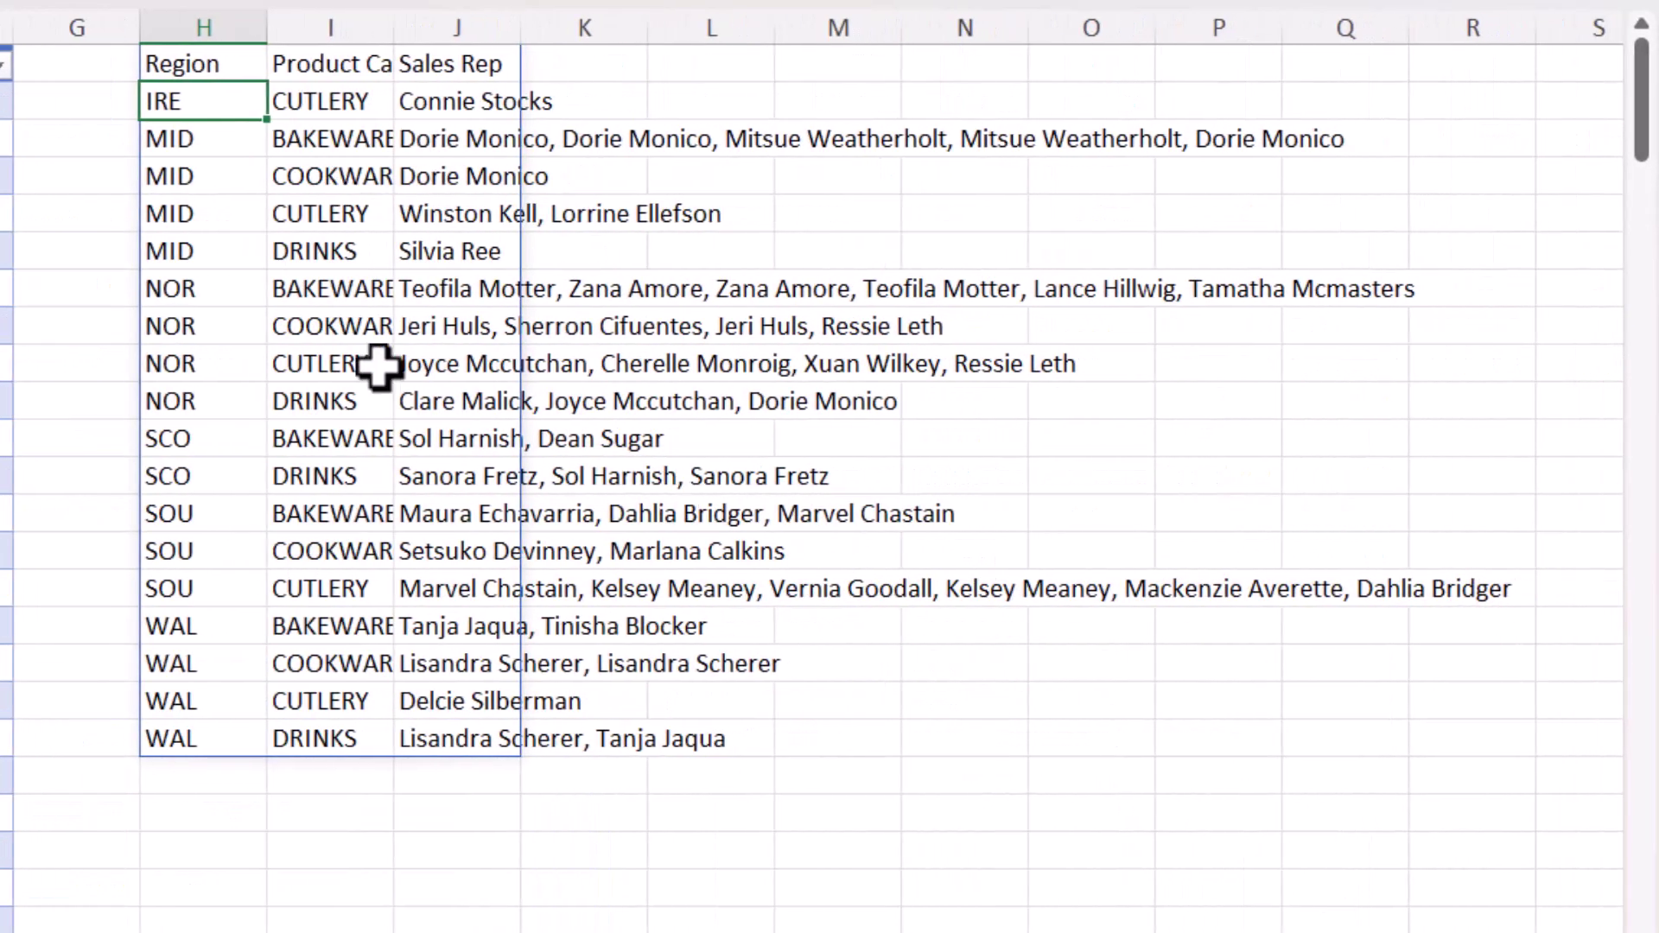
pyautogui.doubleClick(393, 27)
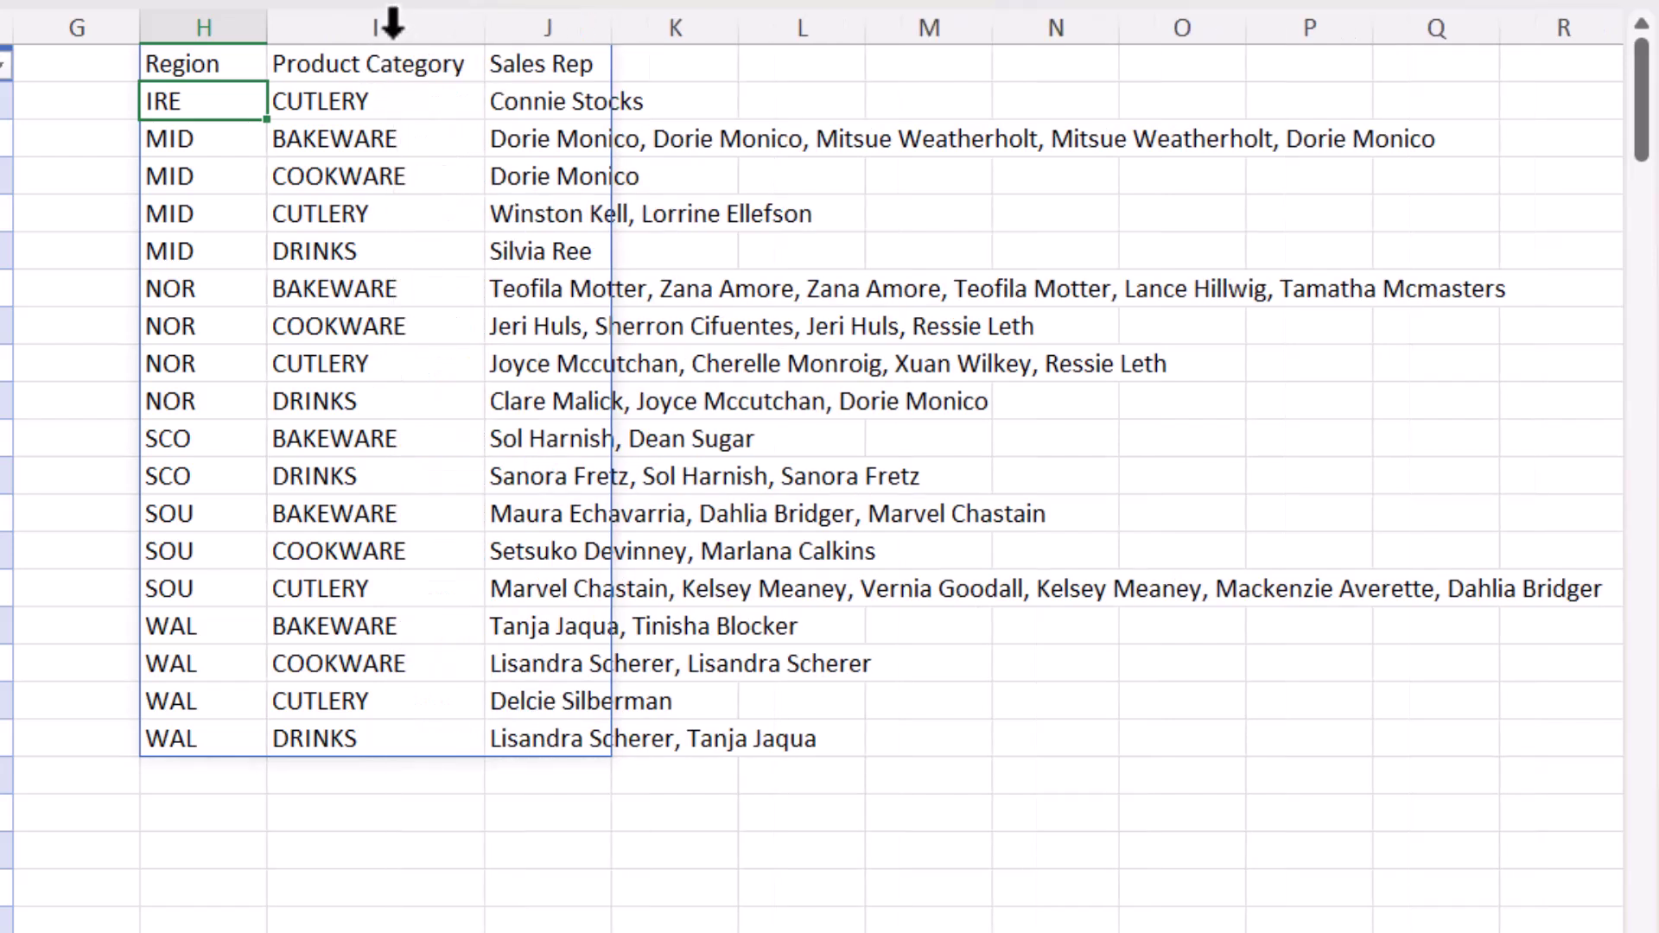
pyautogui.click(547, 141)
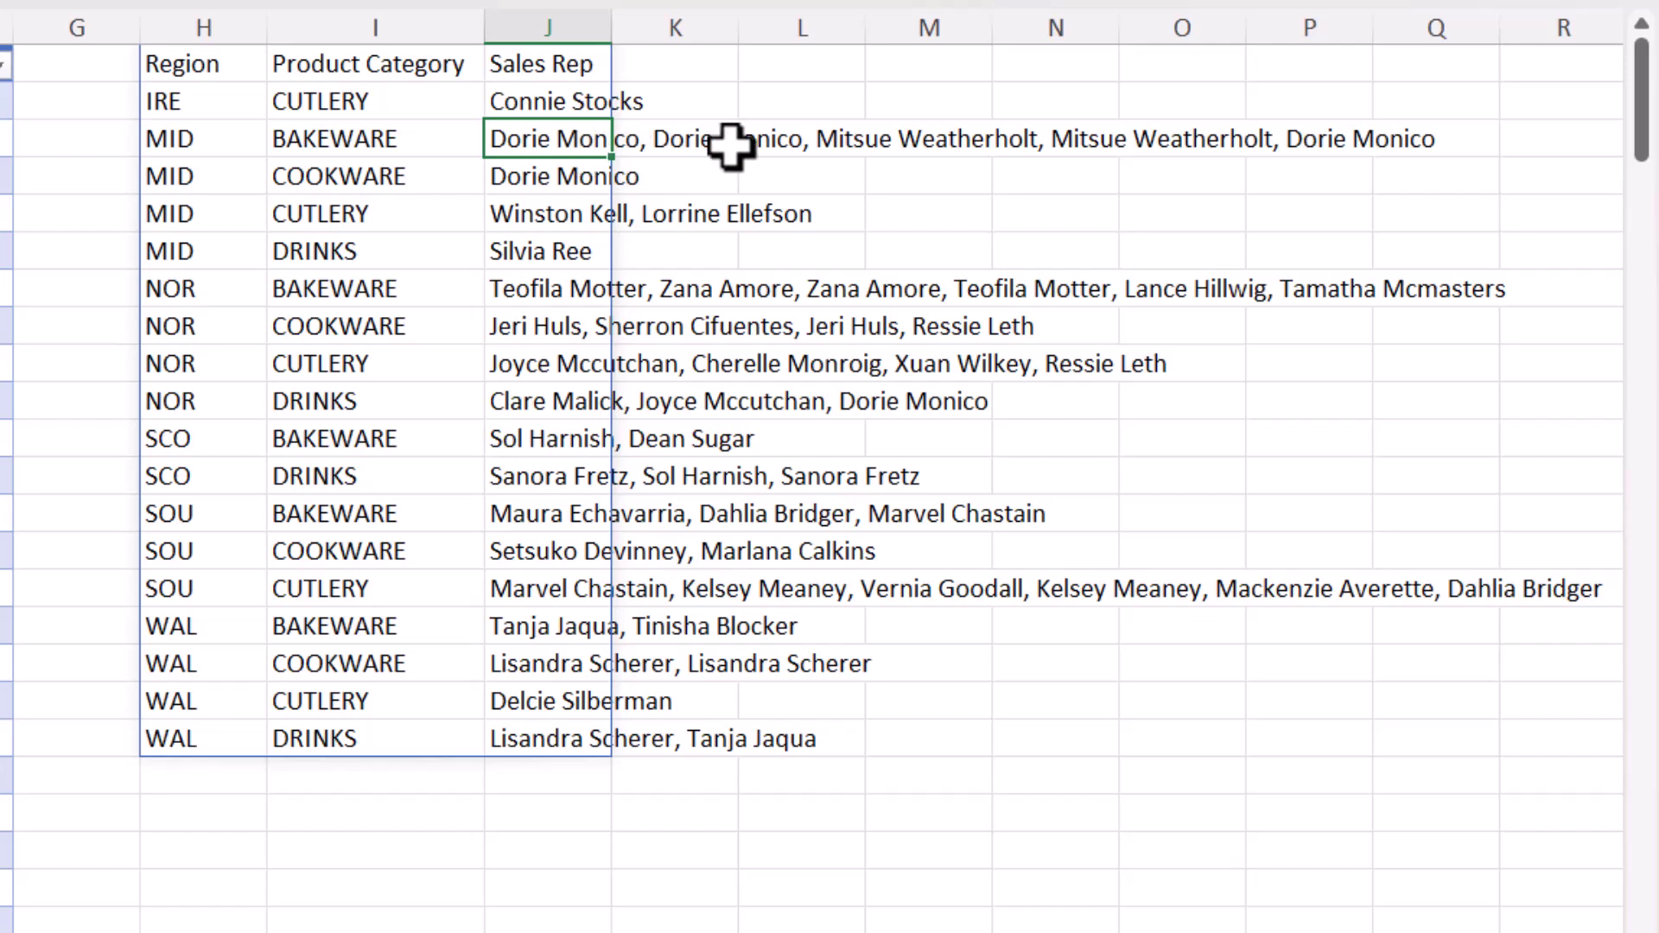
pyautogui.click(215, 66)
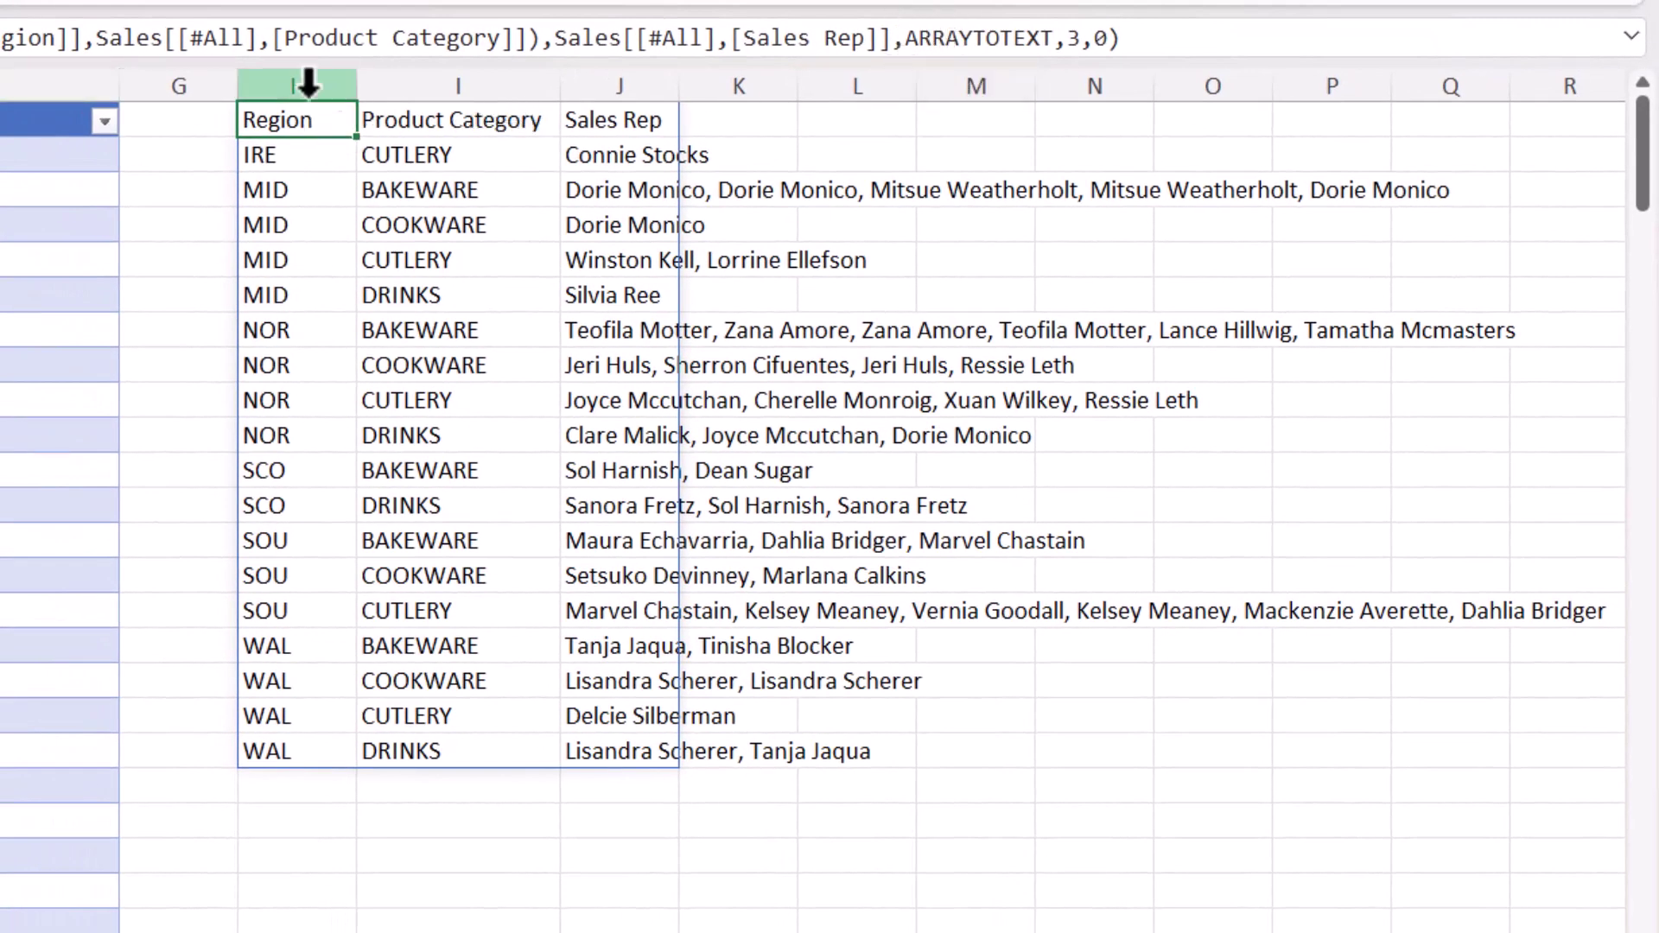
# - In H1's formula, replace ARRAYTOTEXT with LAMBDA(sr,ARRAYTOTEXT(UNIQUE(sr))) as the aggregation function
pyautogui.doubleClick(346, 117)
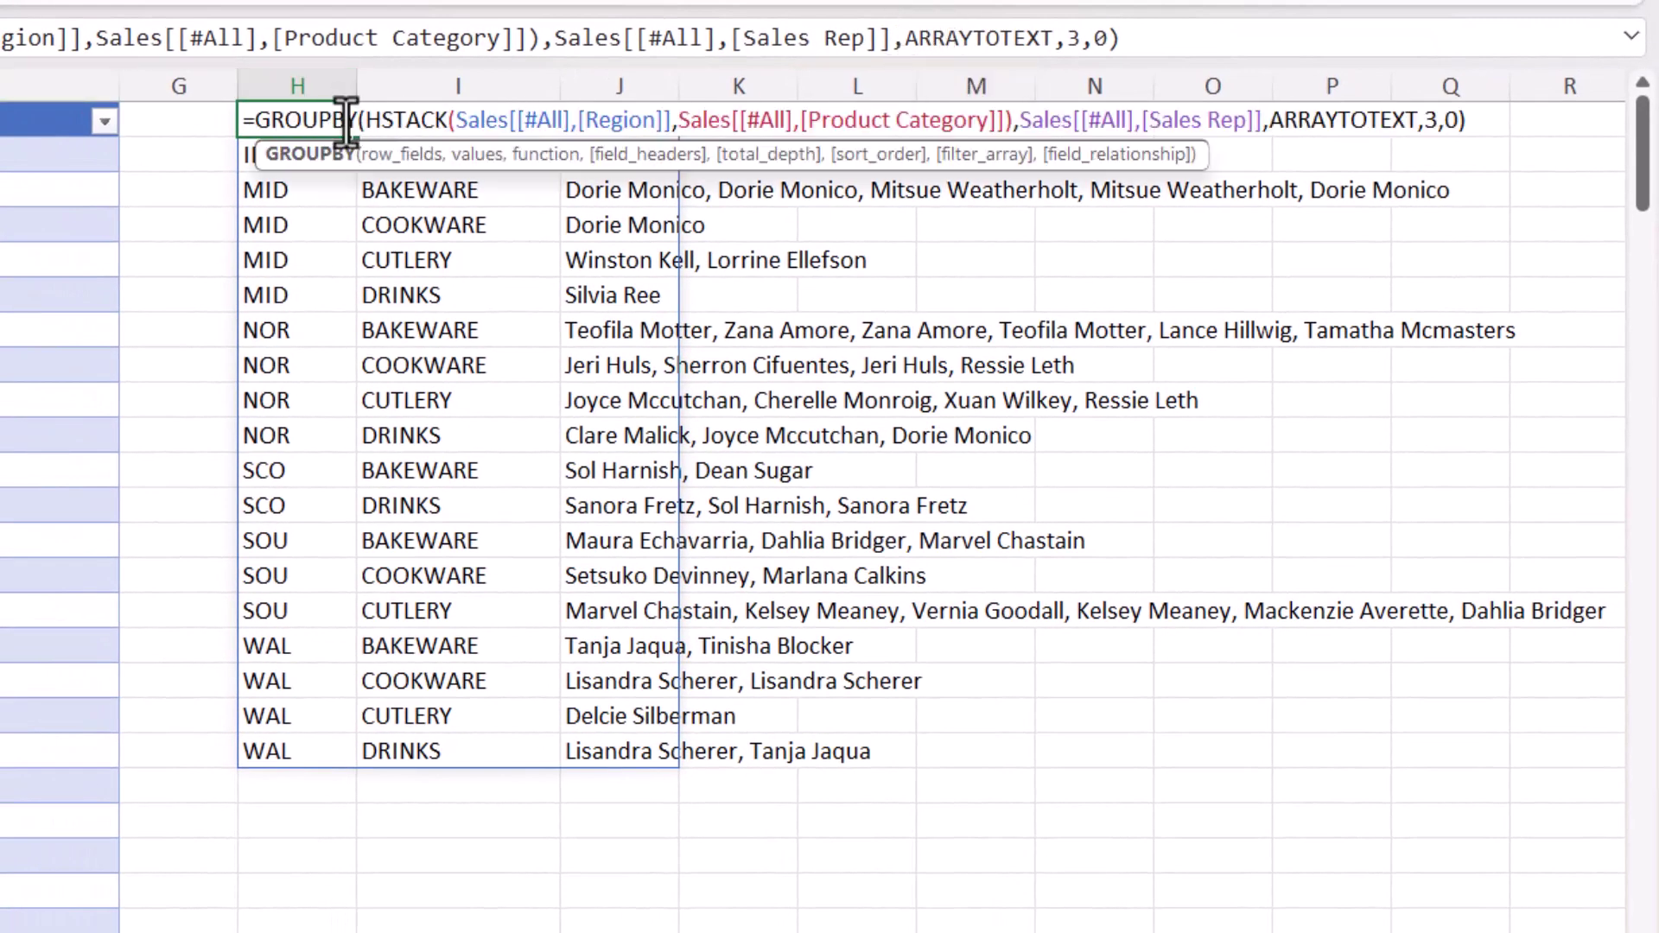
pyautogui.click(542, 154)
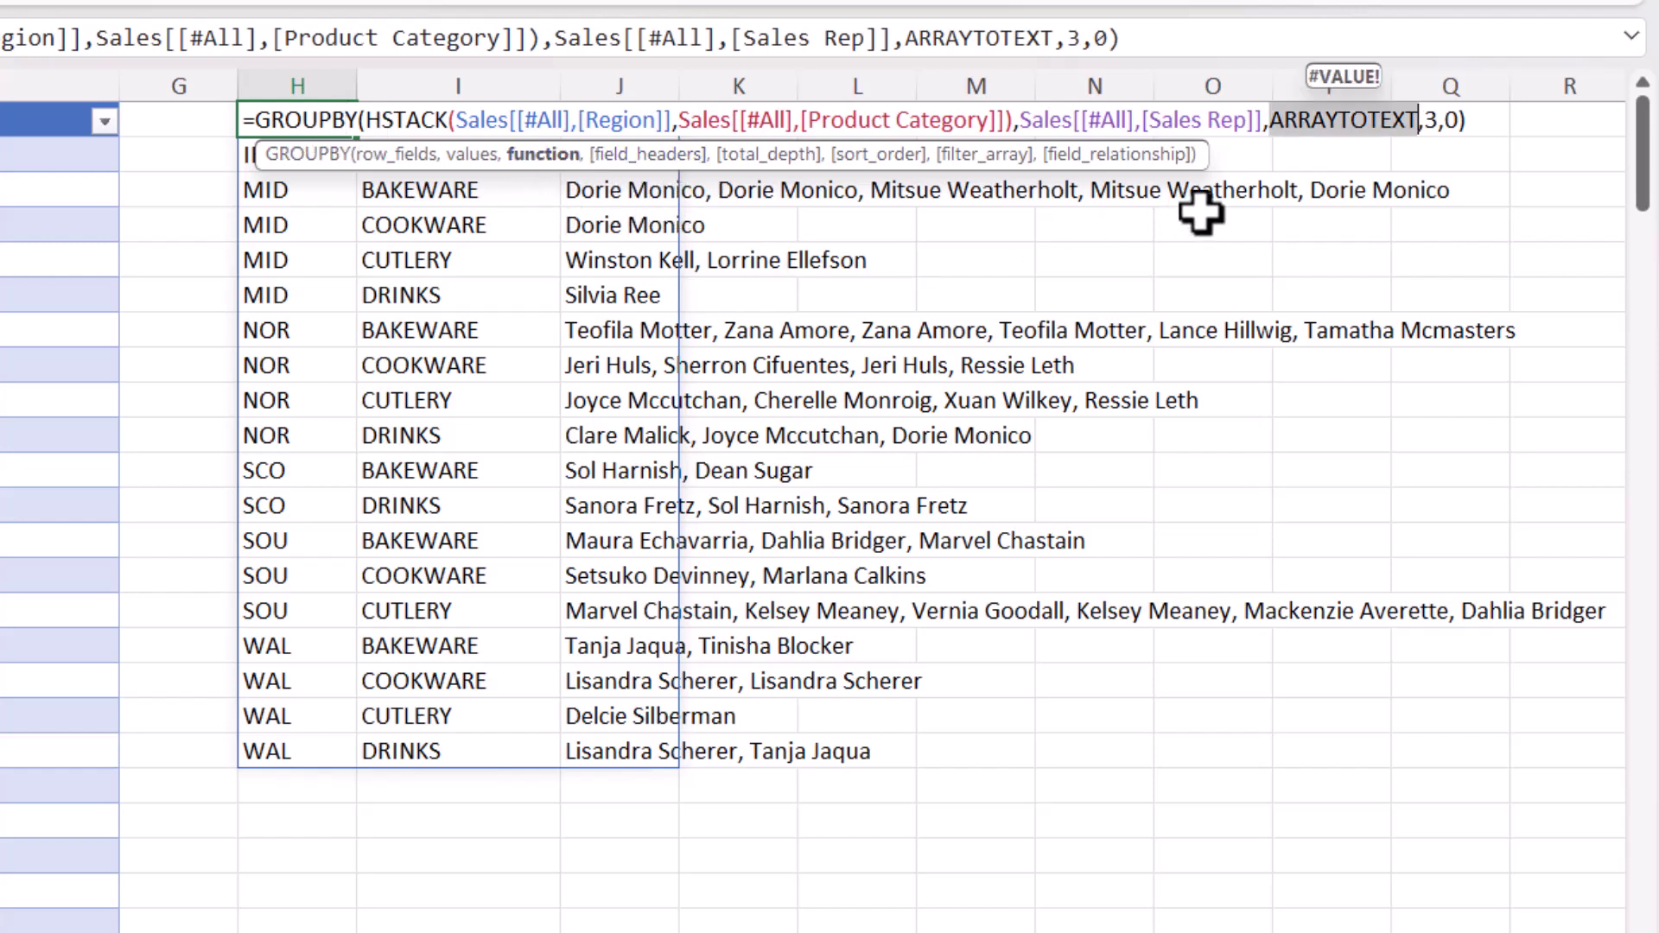
pyautogui.press('BackSpace')
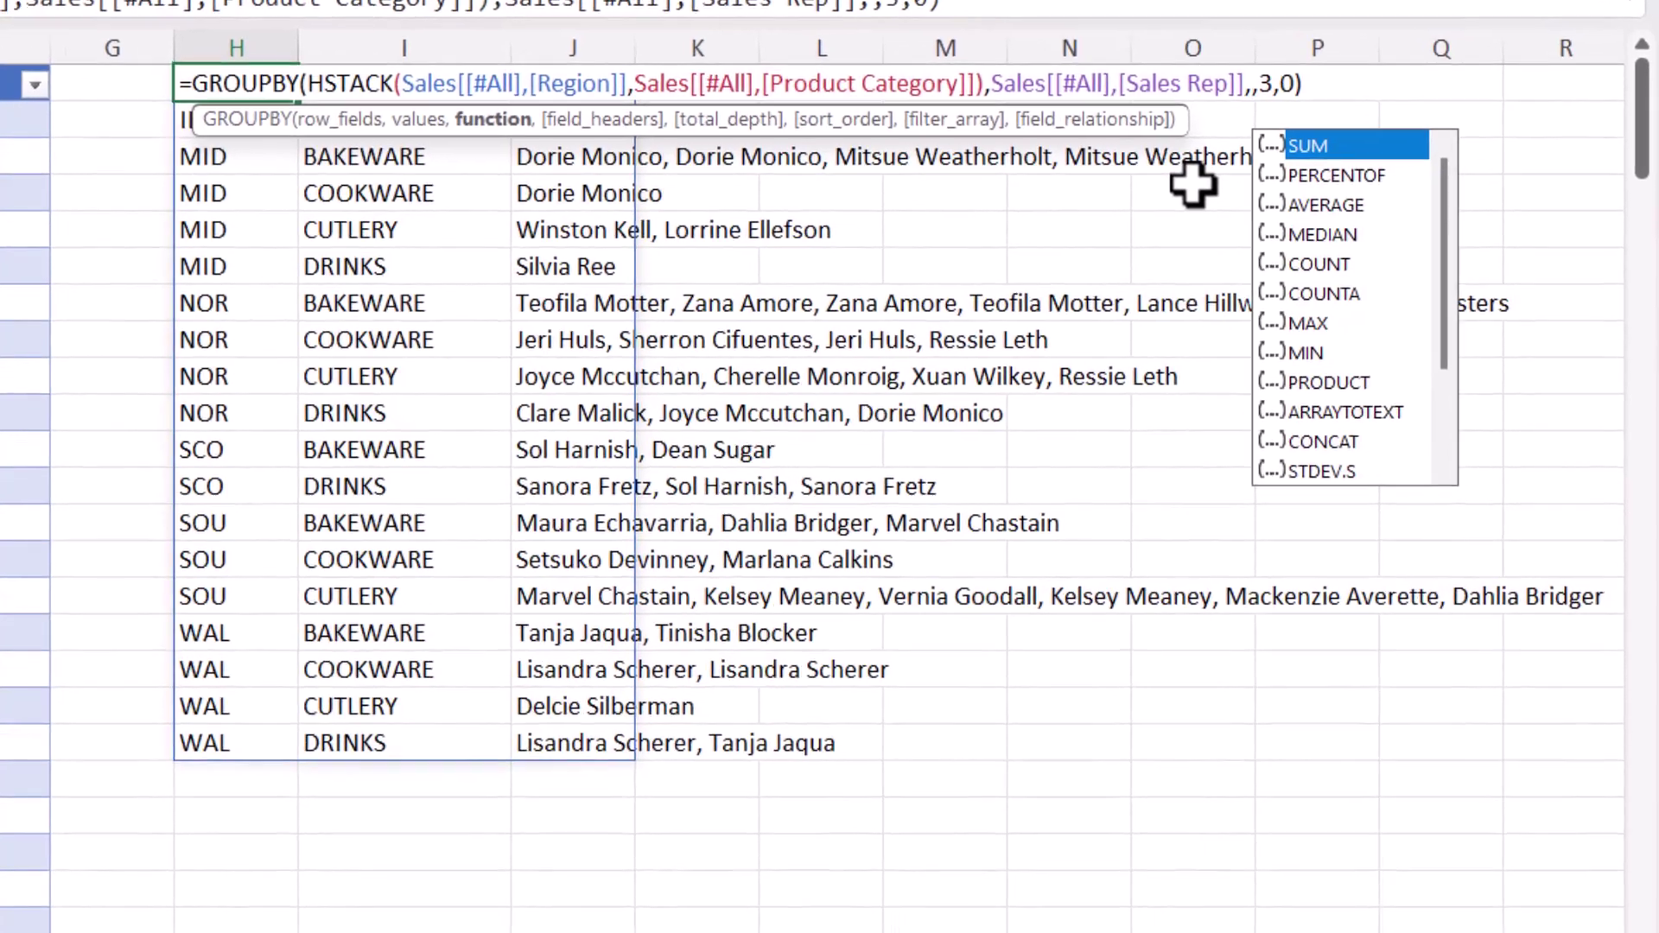
pyautogui.write('lam')
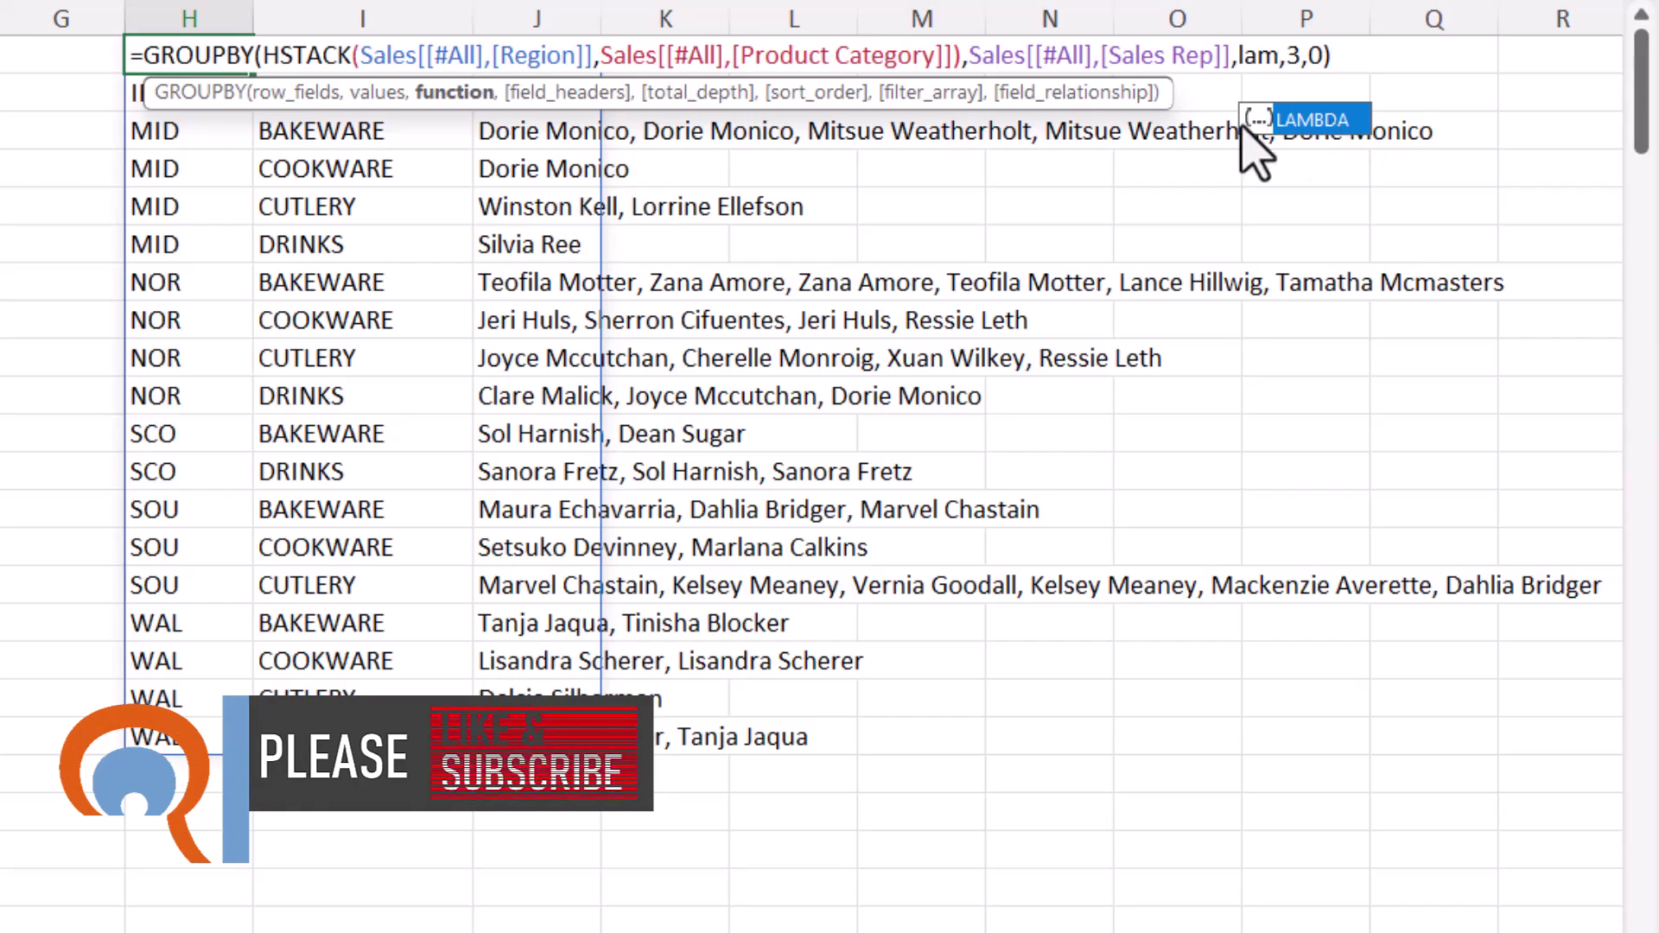
pyautogui.press('Tab')
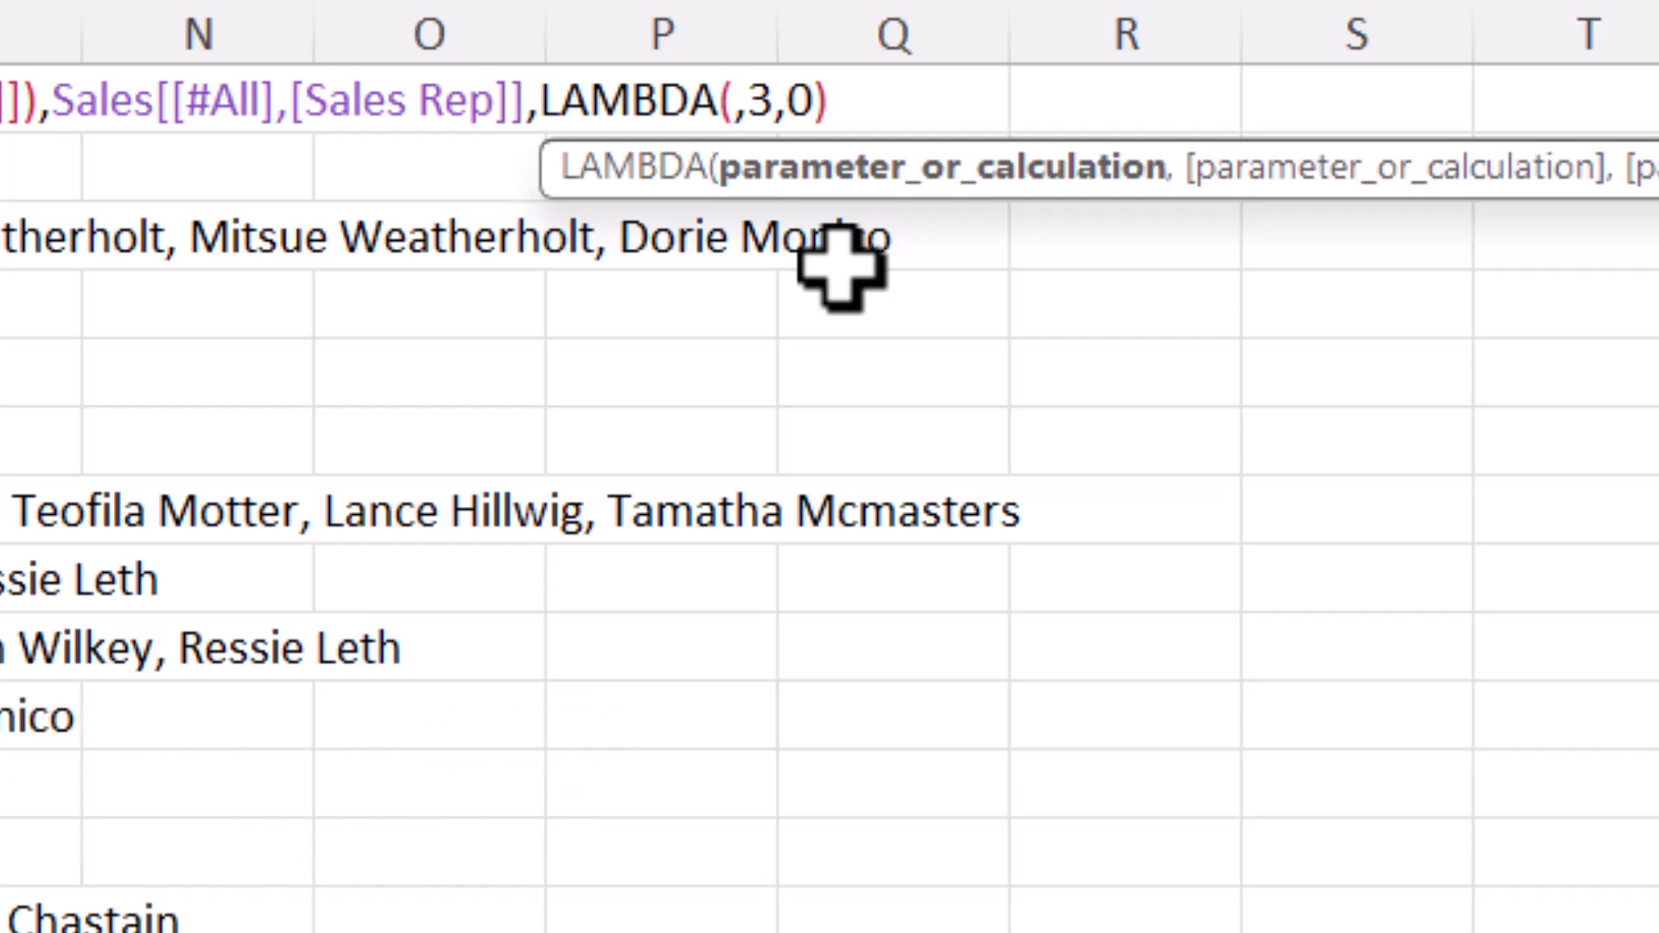
pyautogui.write('sr')
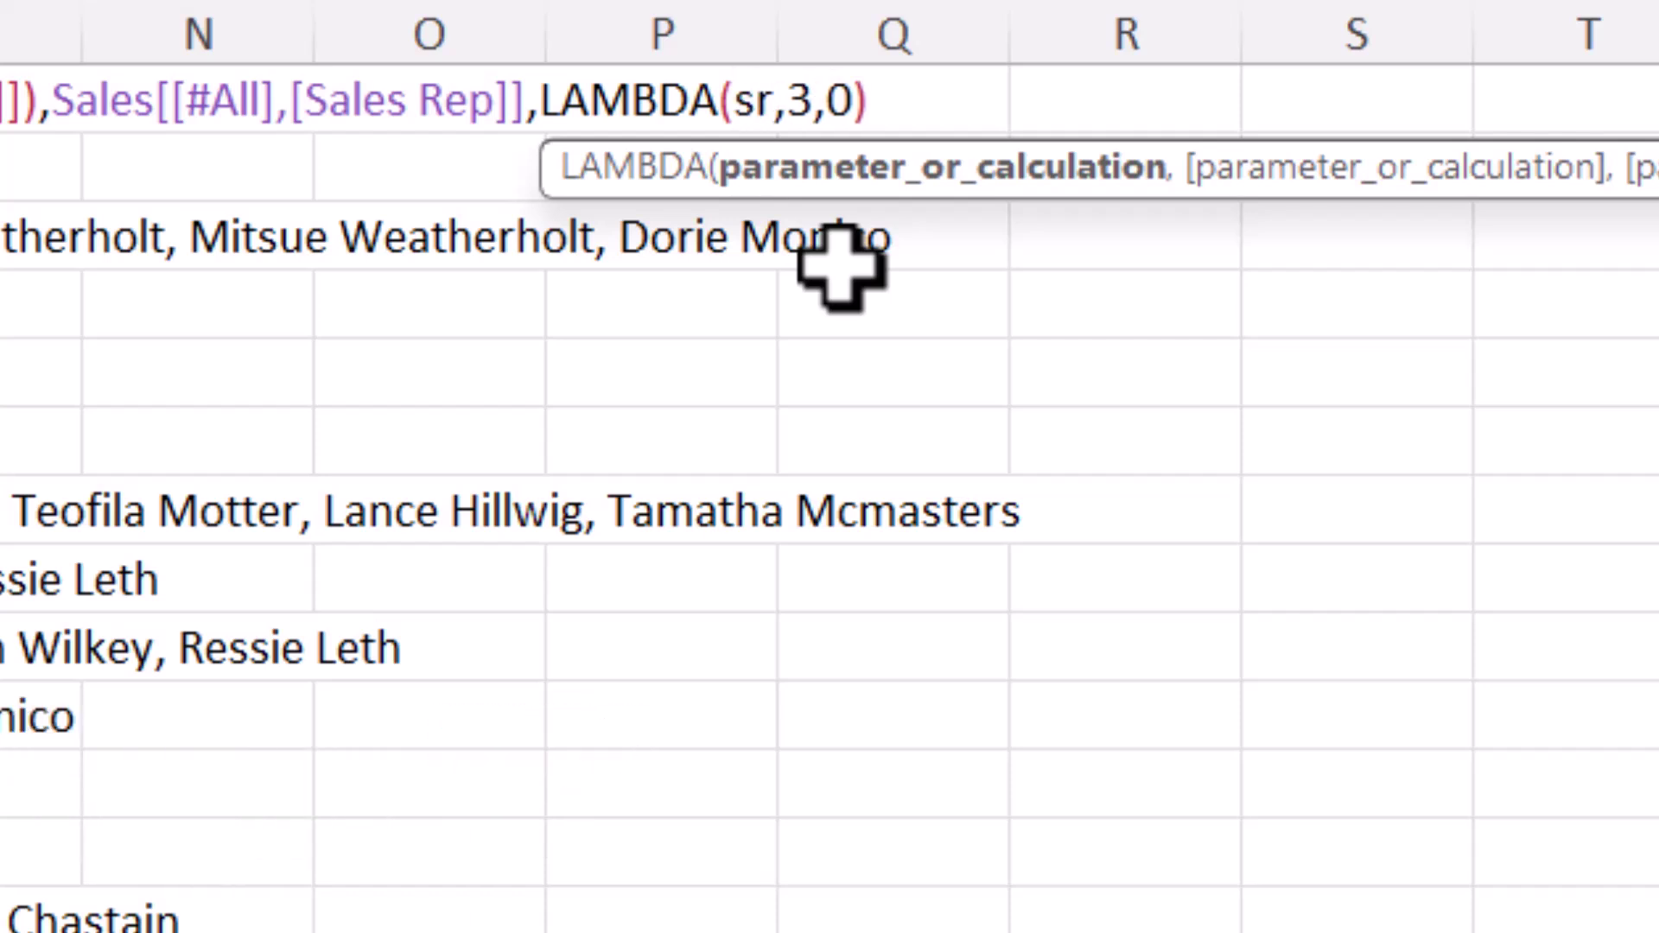
pyautogui.write(',ar')
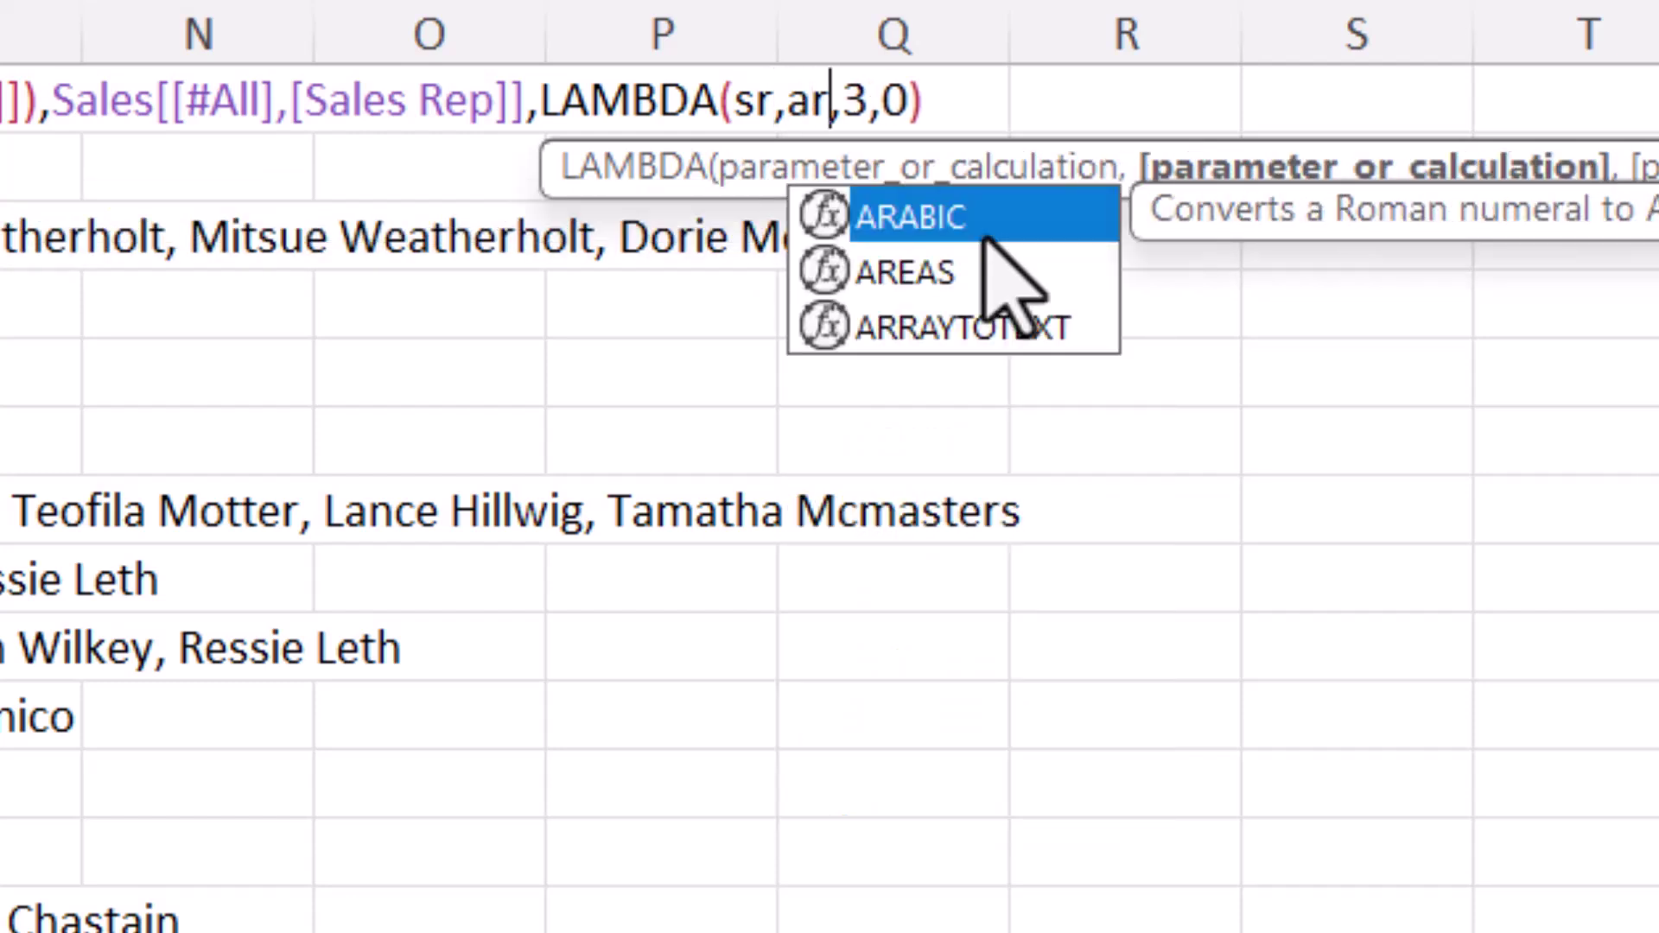
pyautogui.doubleClick(941, 333)
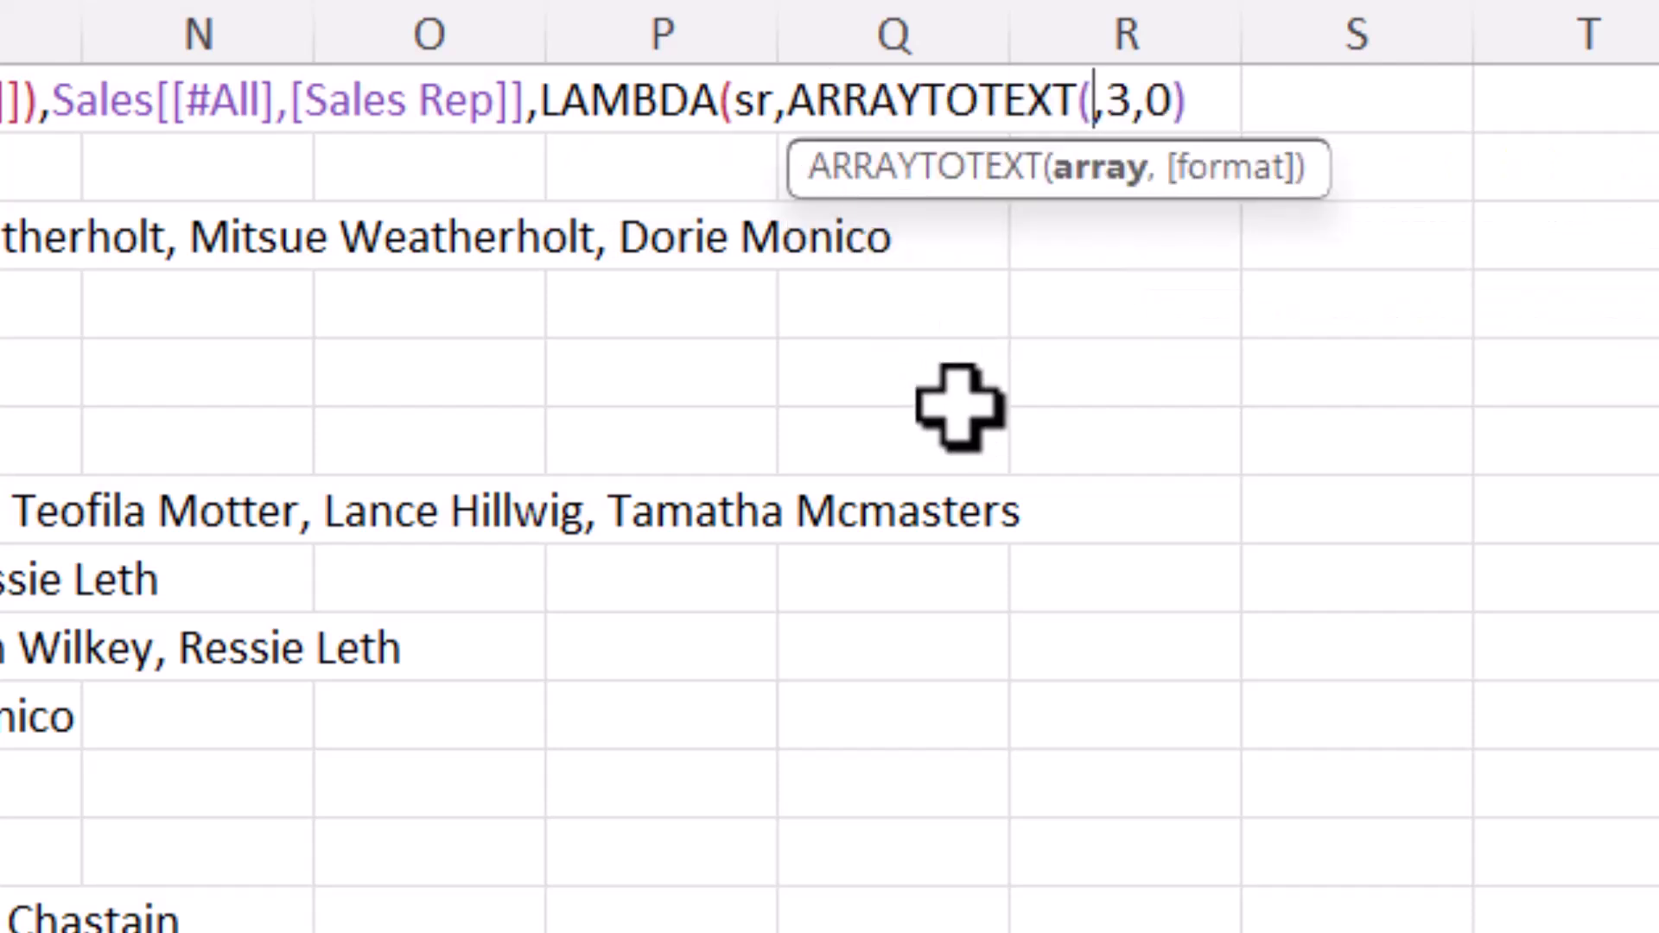
pyautogui.write('un')
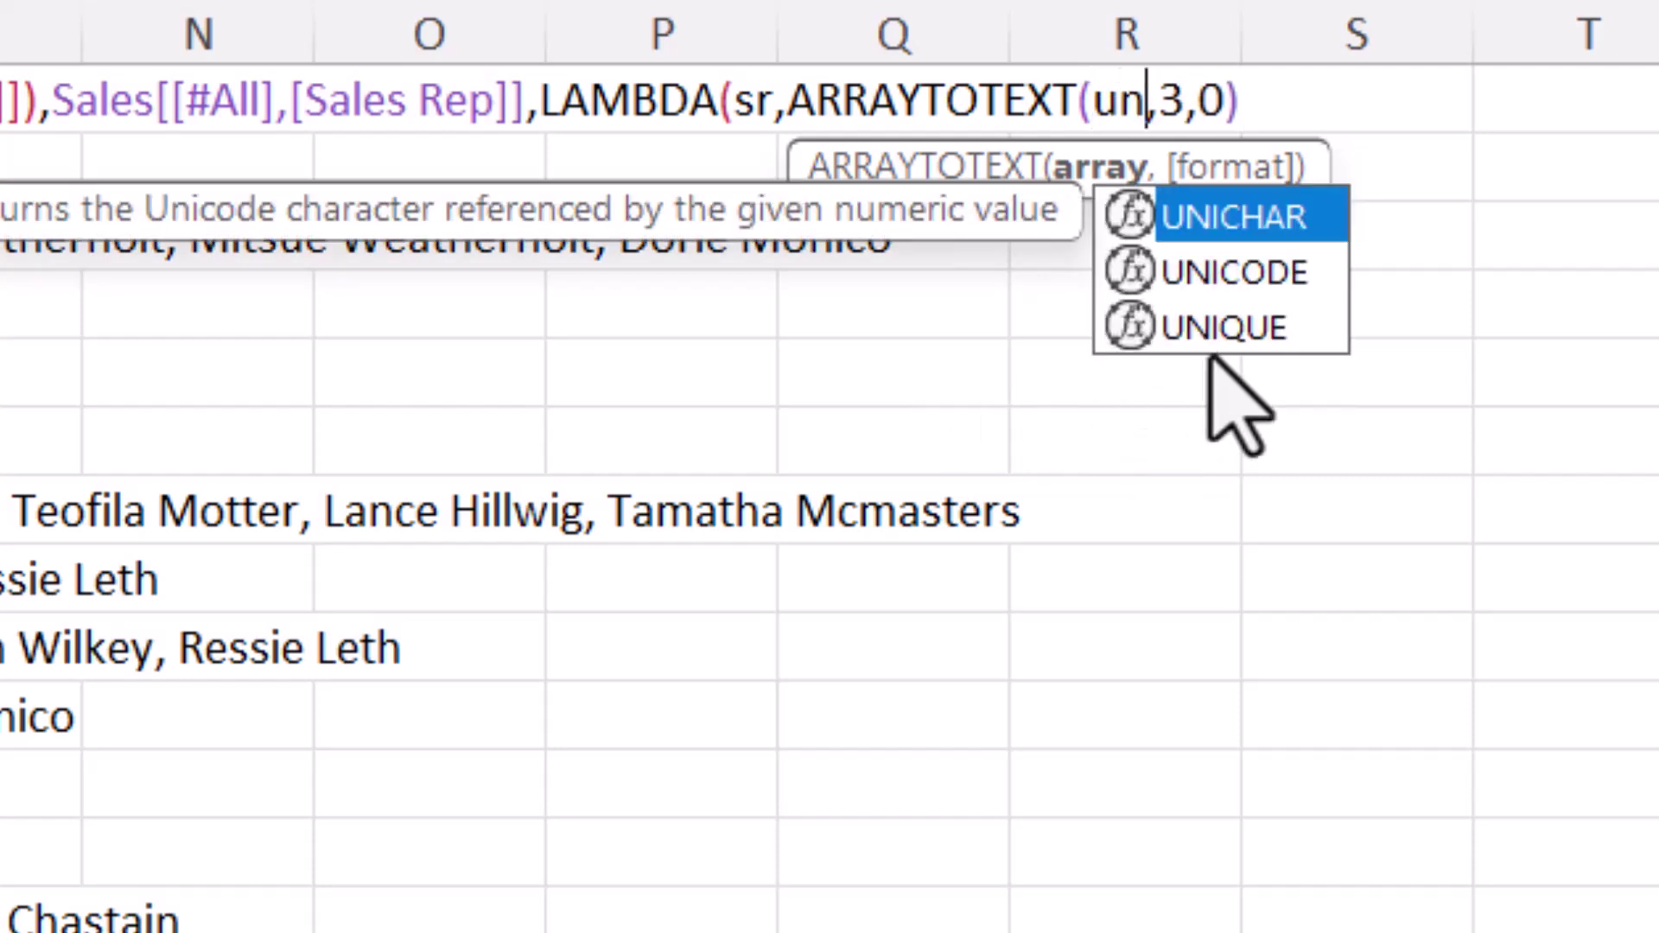
pyautogui.doubleClick(1215, 327)
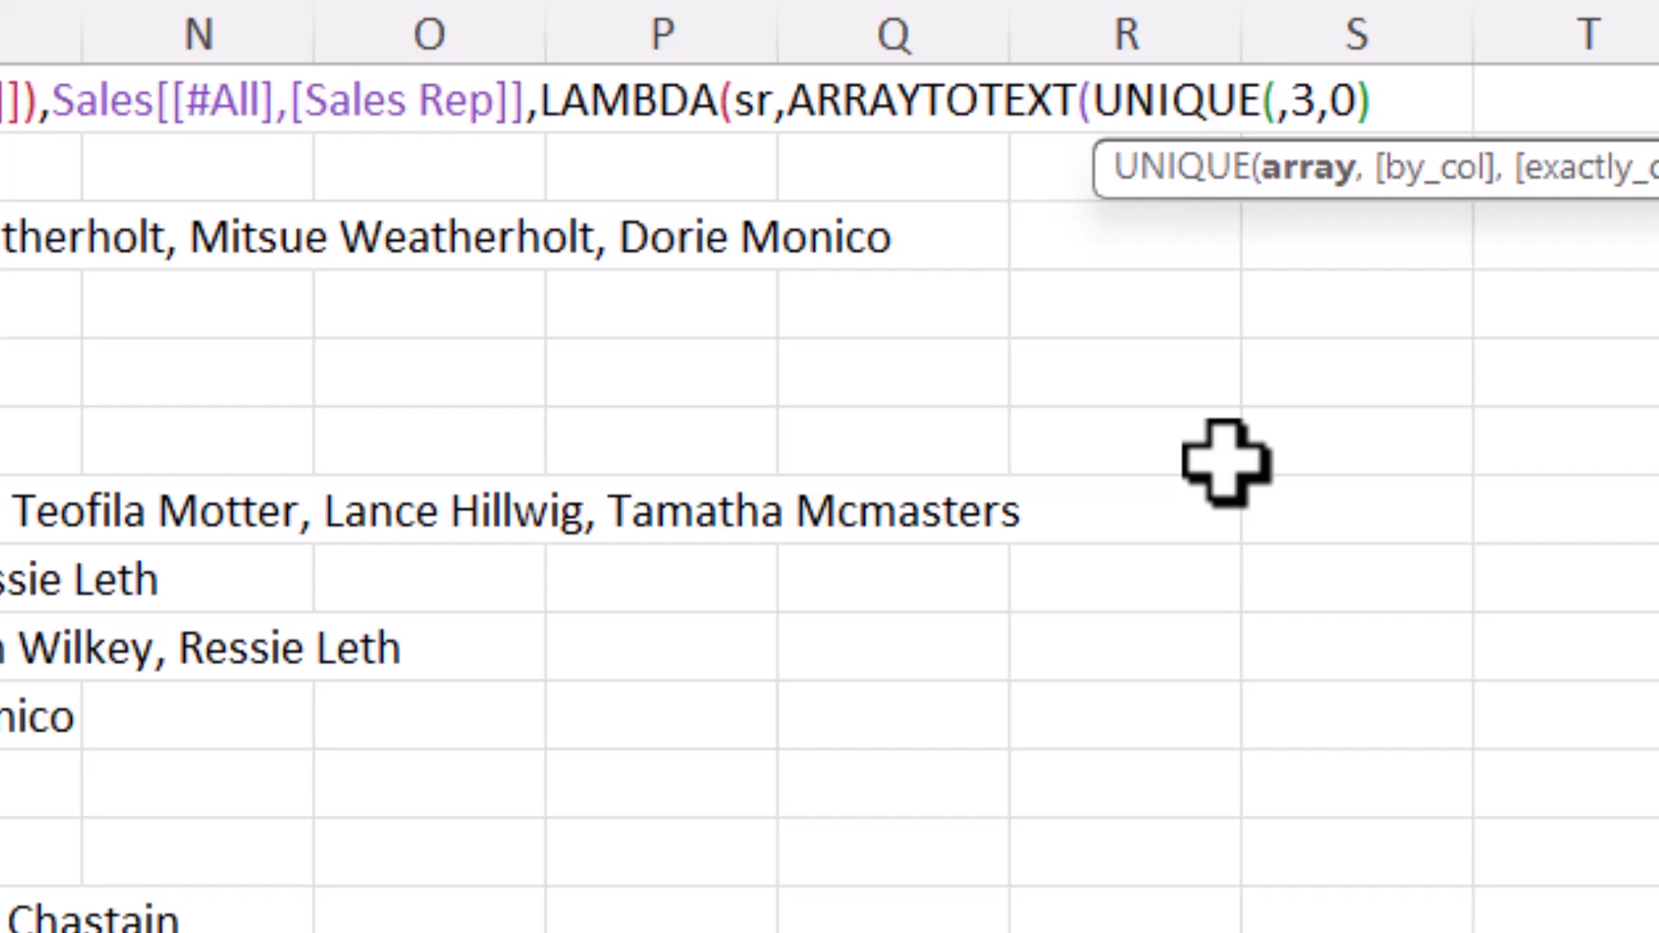
pyautogui.write('sr')
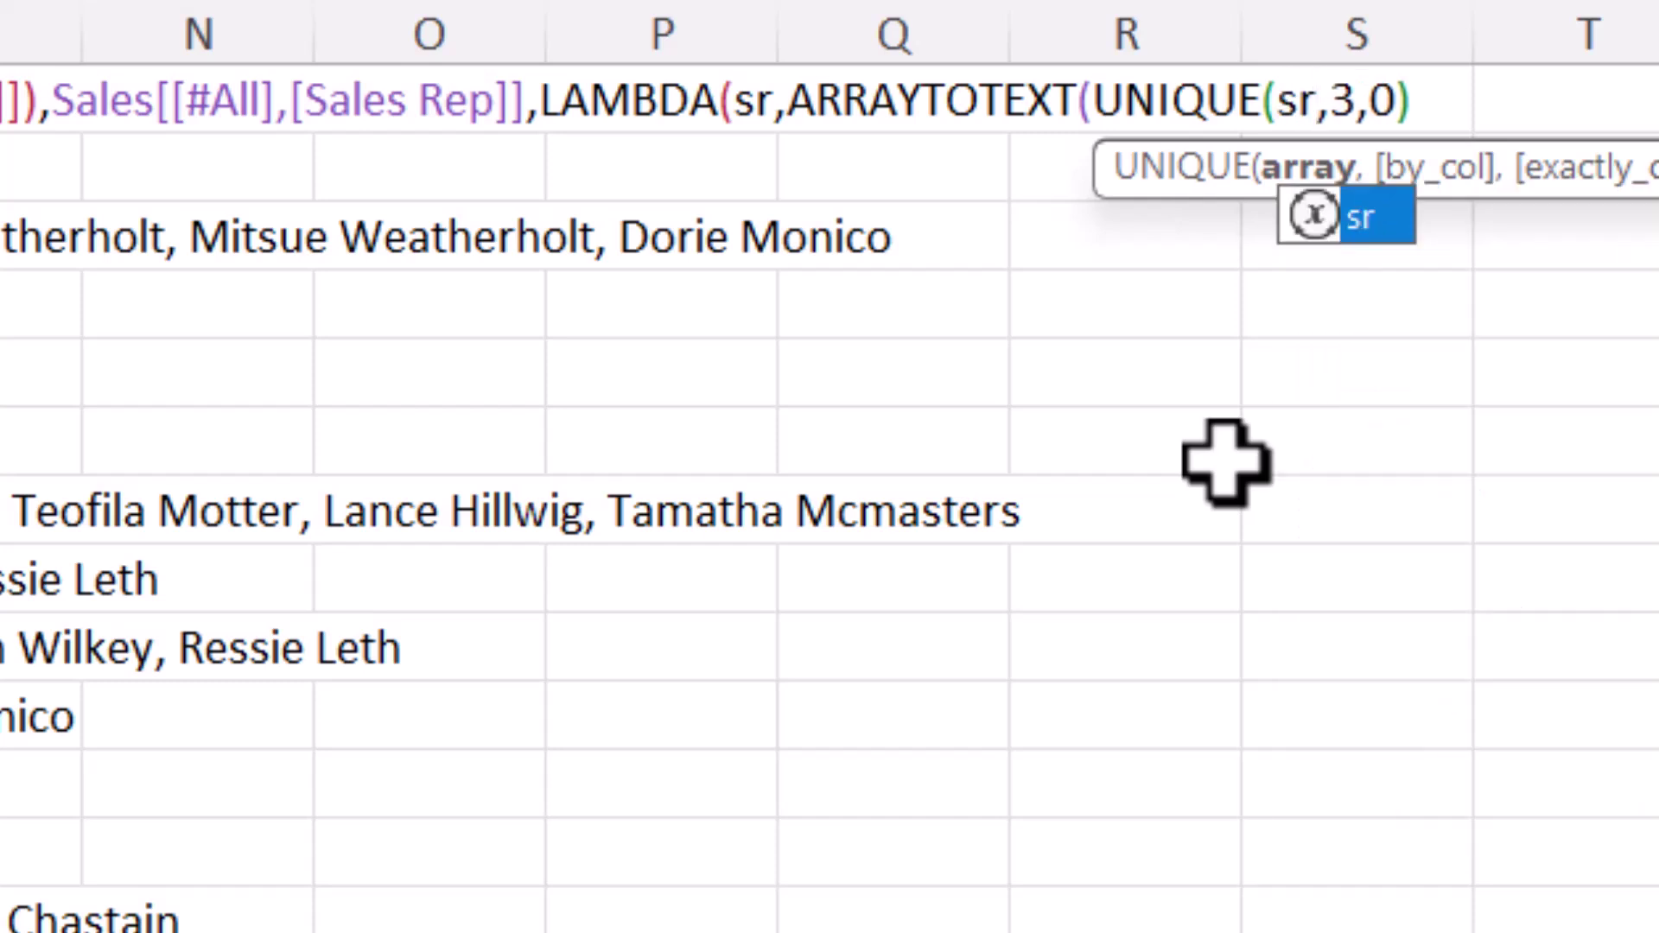
pyautogui.write(')')
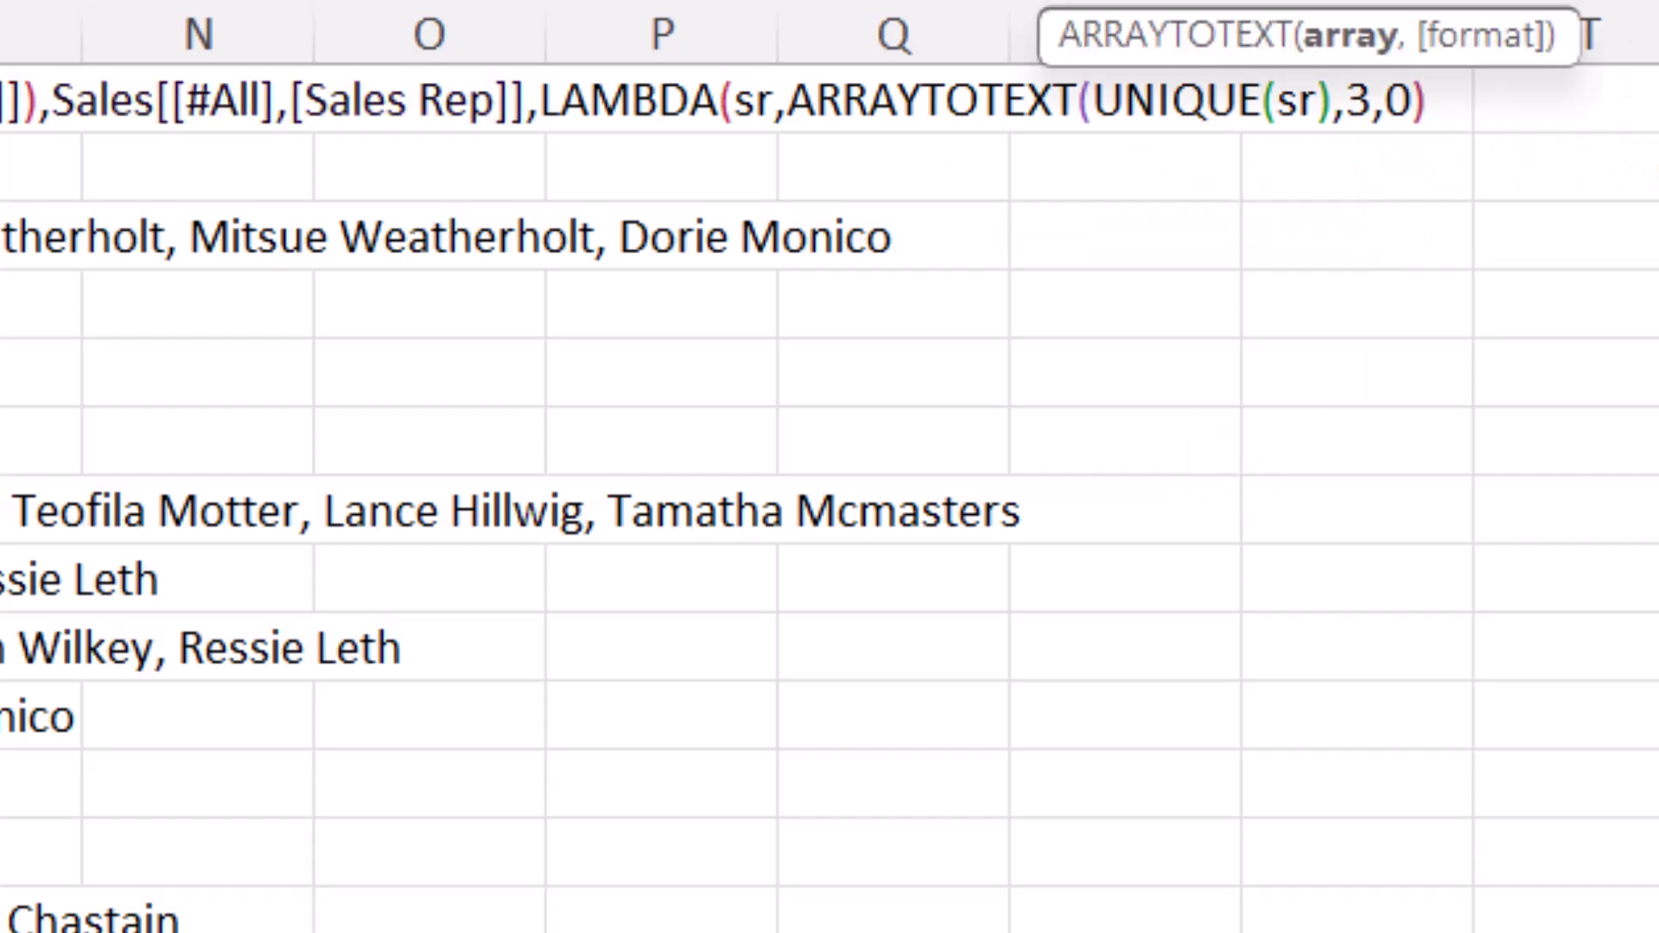
pyautogui.write(')')
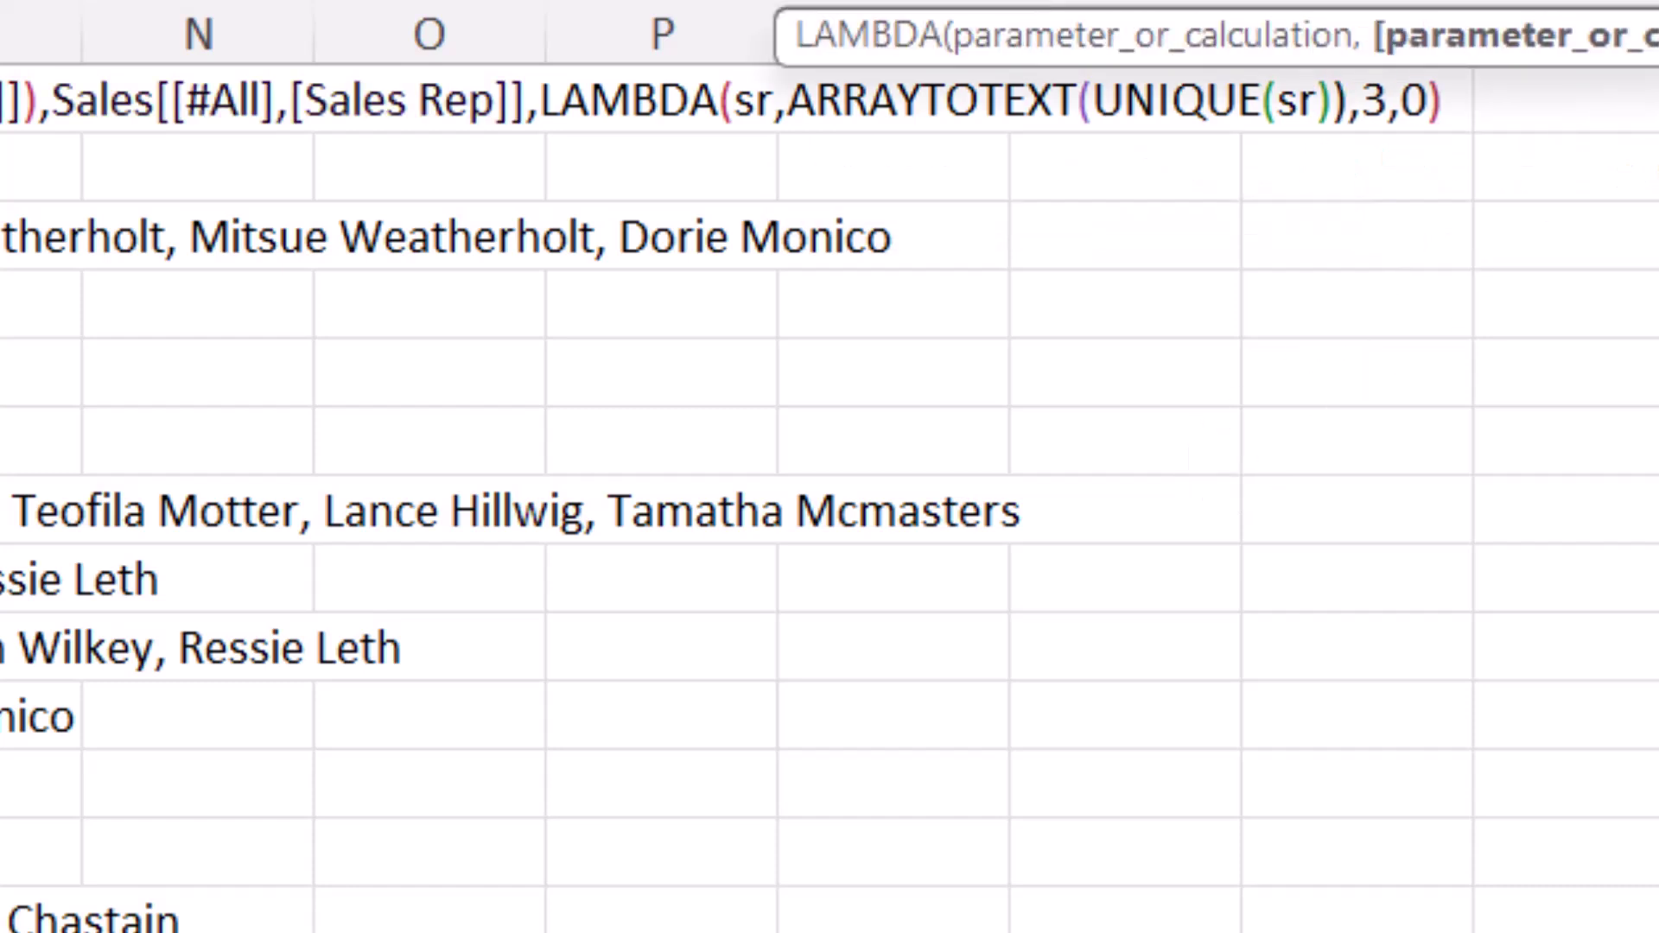
pyautogui.write(')')
# - Commit the revised GROUPBY formula so the sales rep names recalculate without duplicates
pyautogui.press('Return')
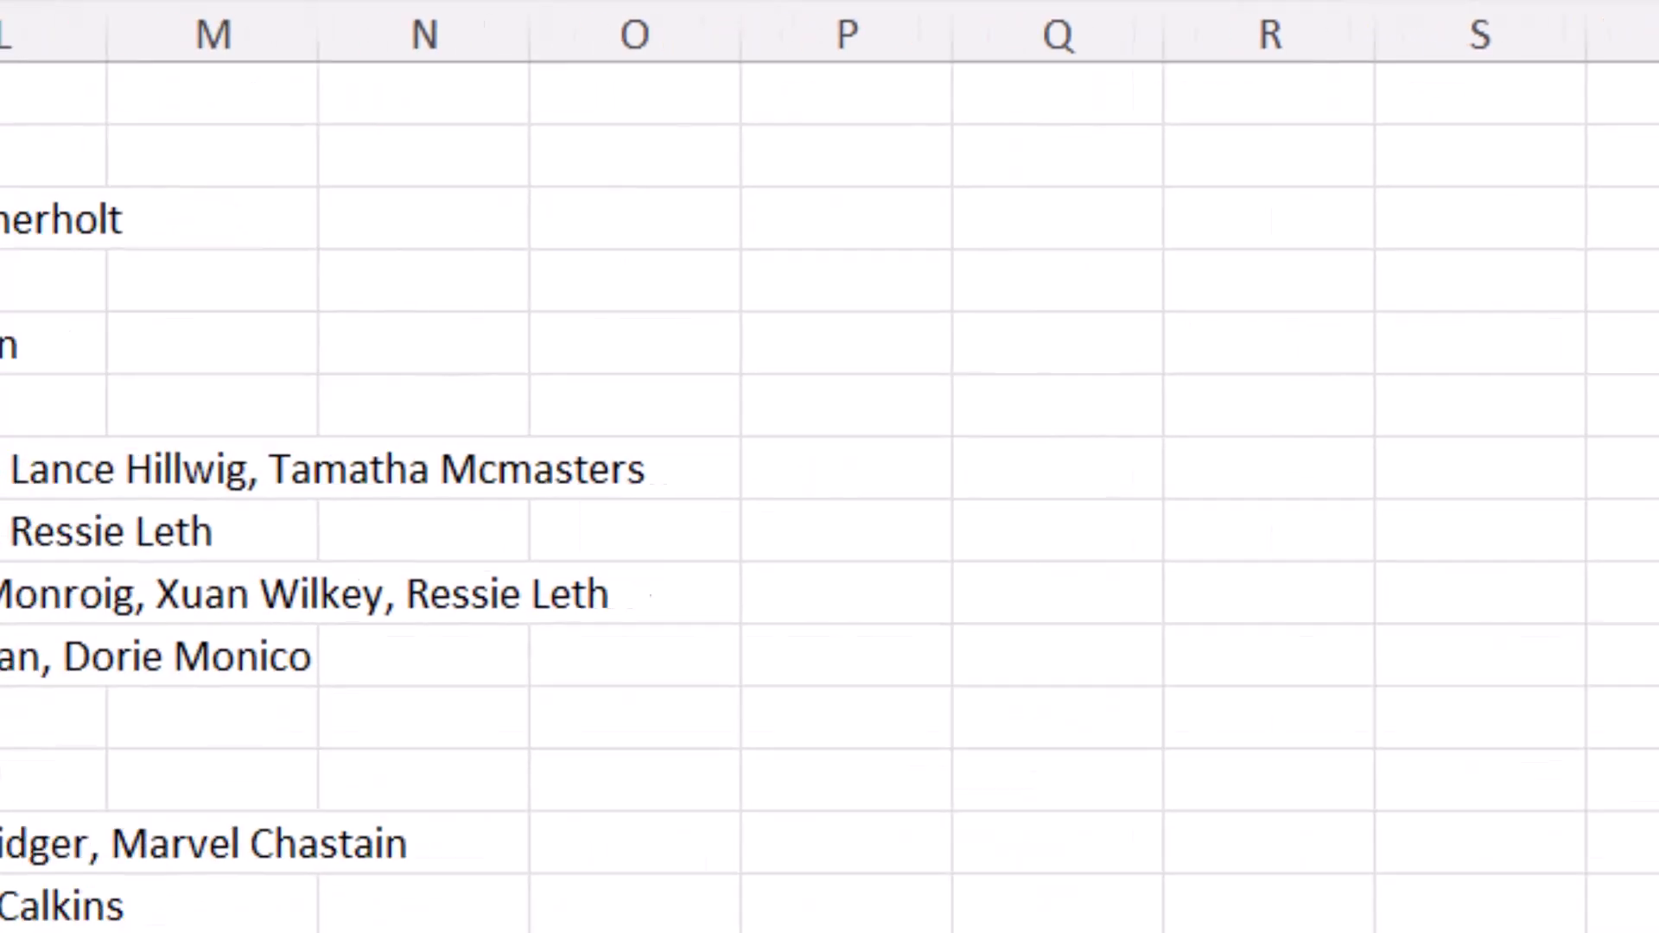